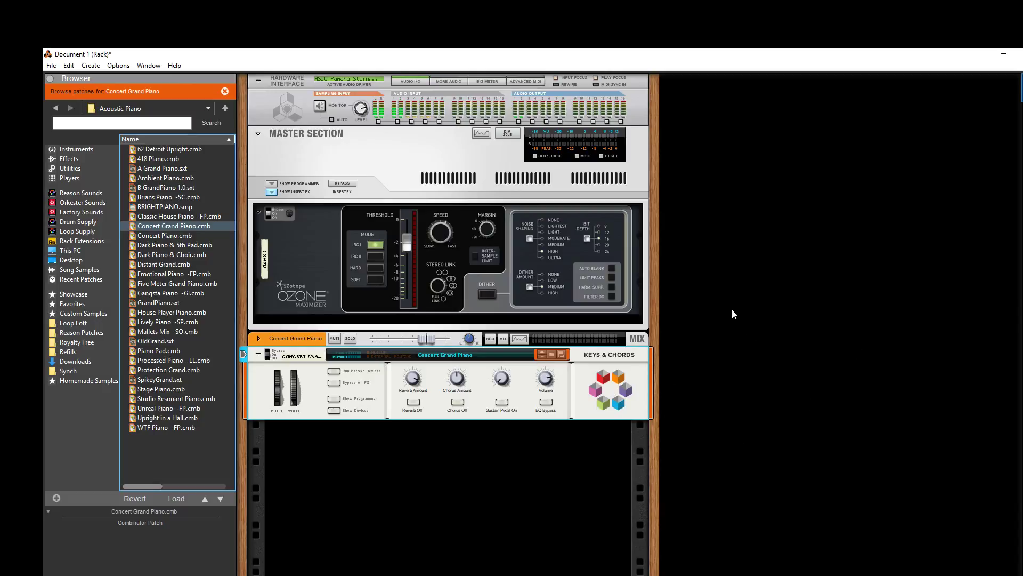
Bring up the sequencer and play the piano arrangement from bar 1.
key(F5)
key(F6)
key(F7)
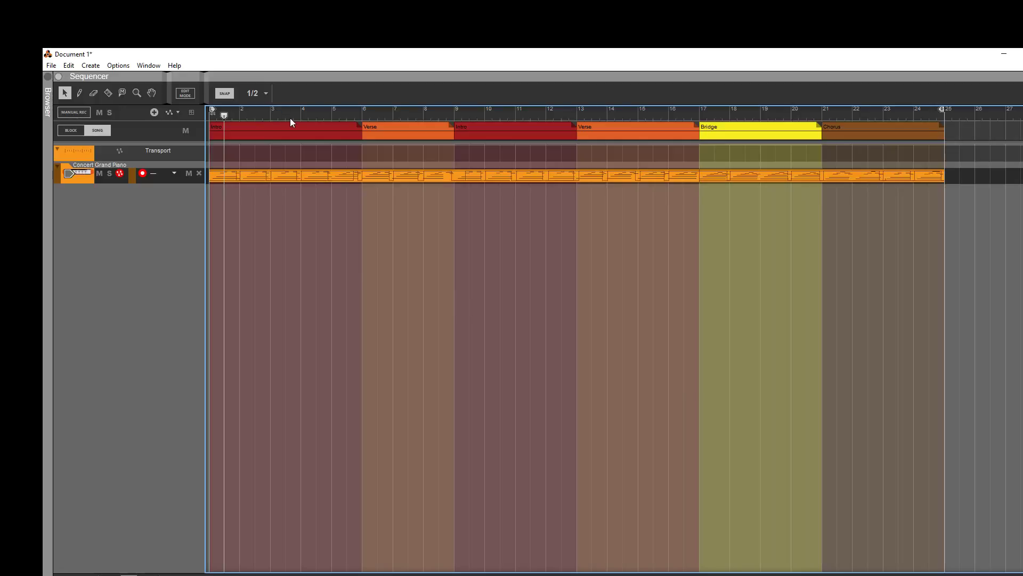
click(211, 113)
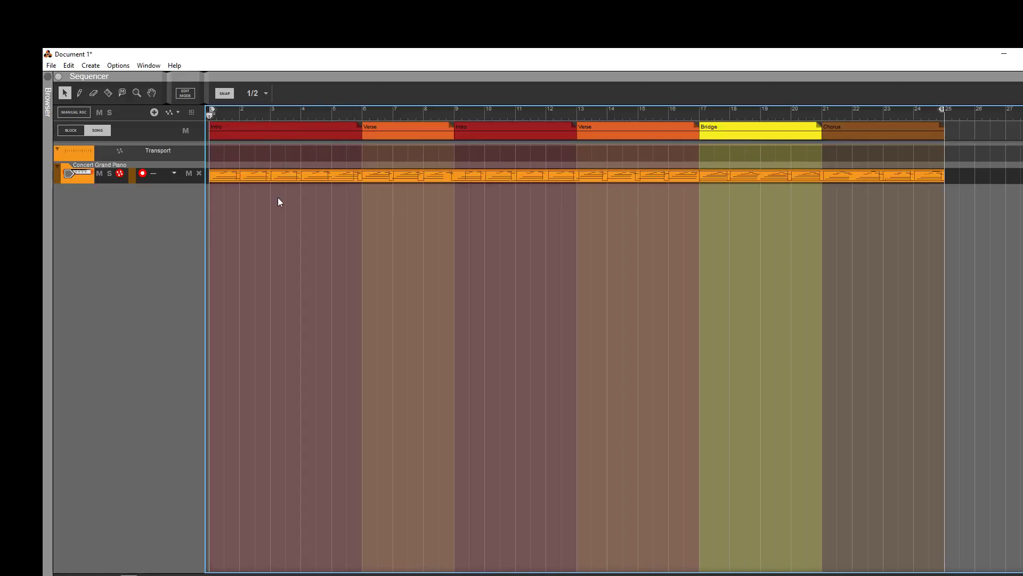
key(space)
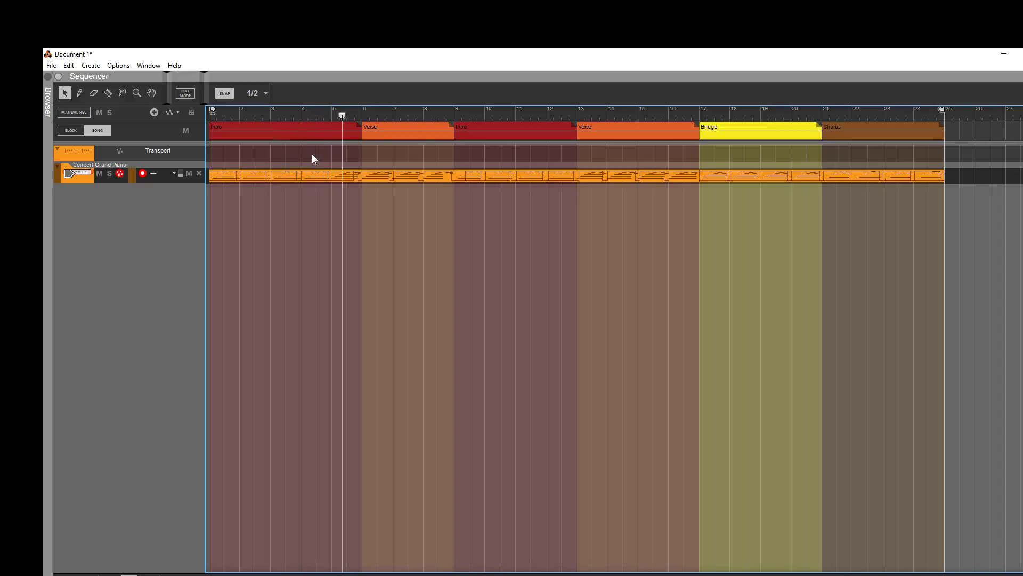
Extend the first Verse block back to bar 5, then replace it with a new four-bar Verse block covering bars 5 to 9.
drag(362, 133, 339, 135)
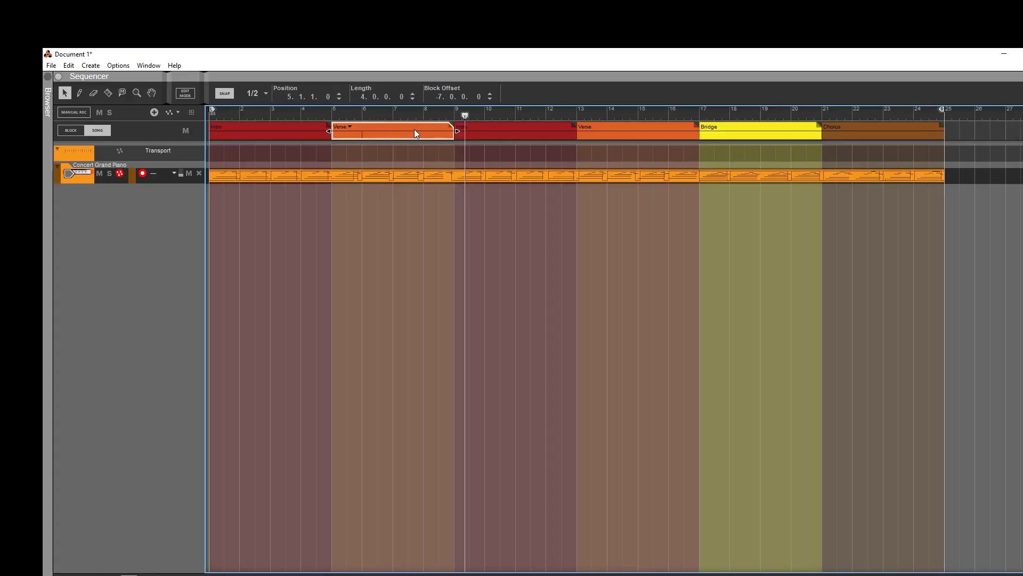
key(Delete)
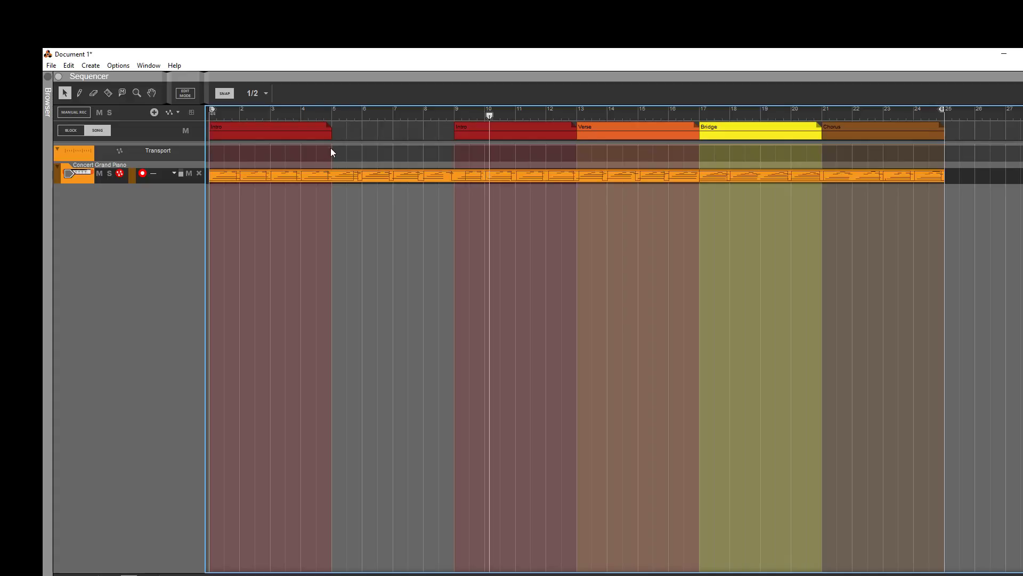
alt+click(334, 130)
drag(336, 127, 453, 130)
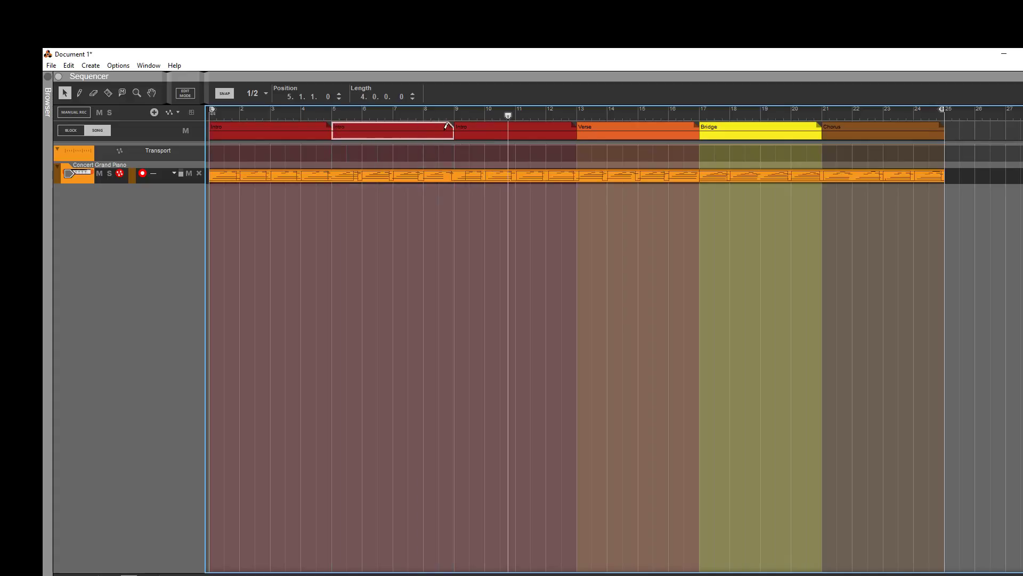
click(339, 130)
click(347, 139)
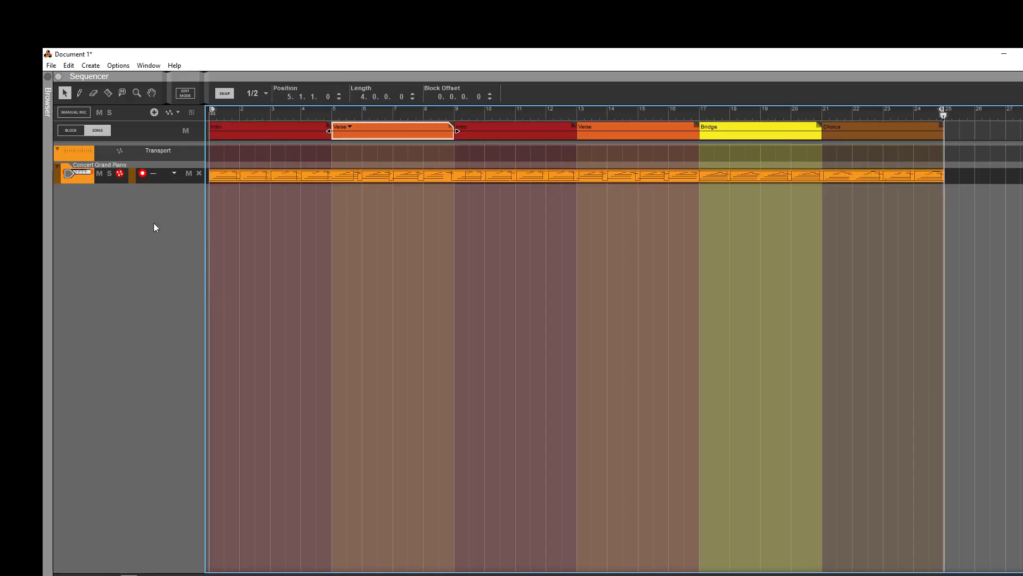
Add a Kontakt 5 instrument to the empty space of the rack.
key(F6)
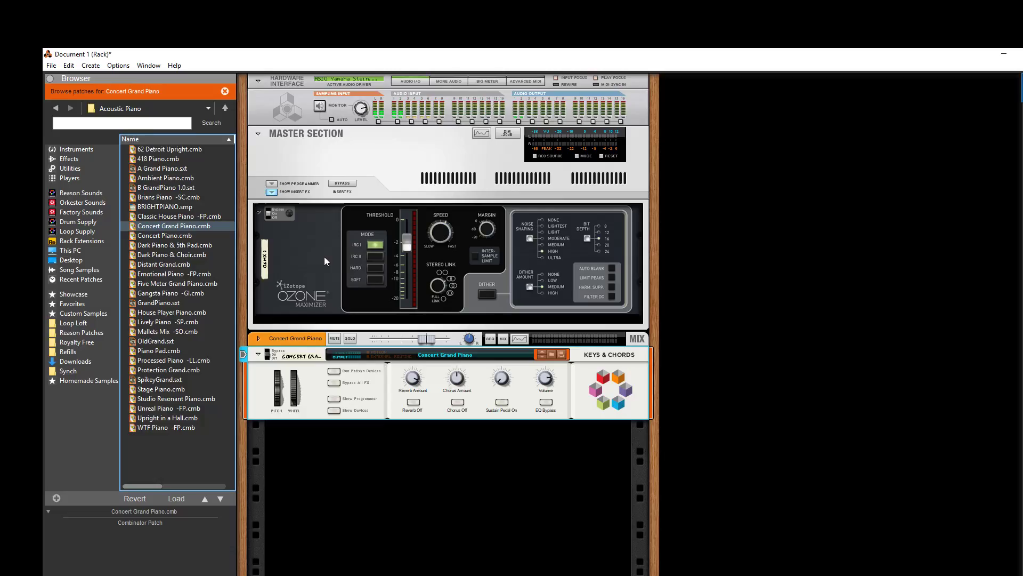
right_click(825, 191)
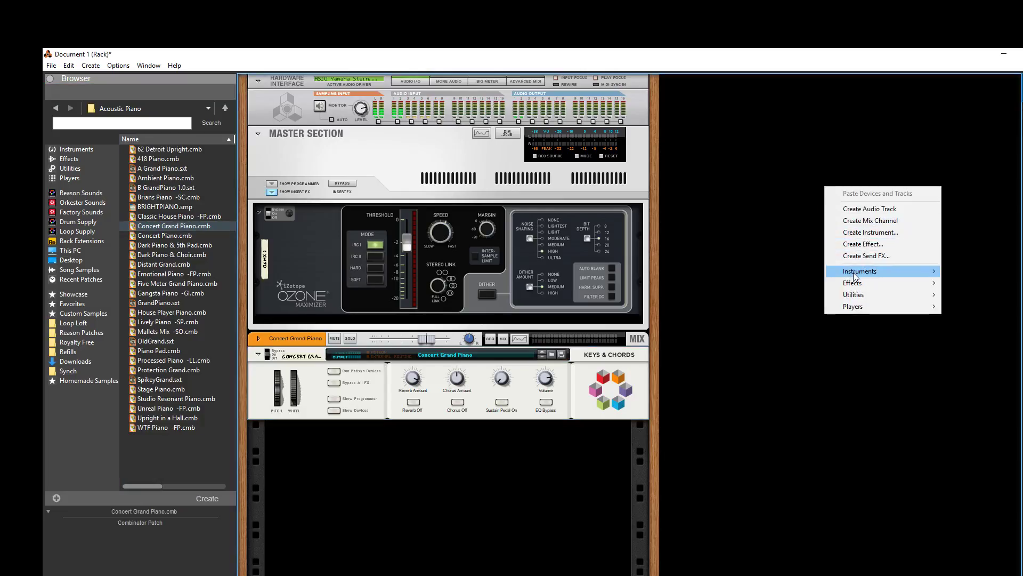
mouse_move(856, 275)
click(749, 282)
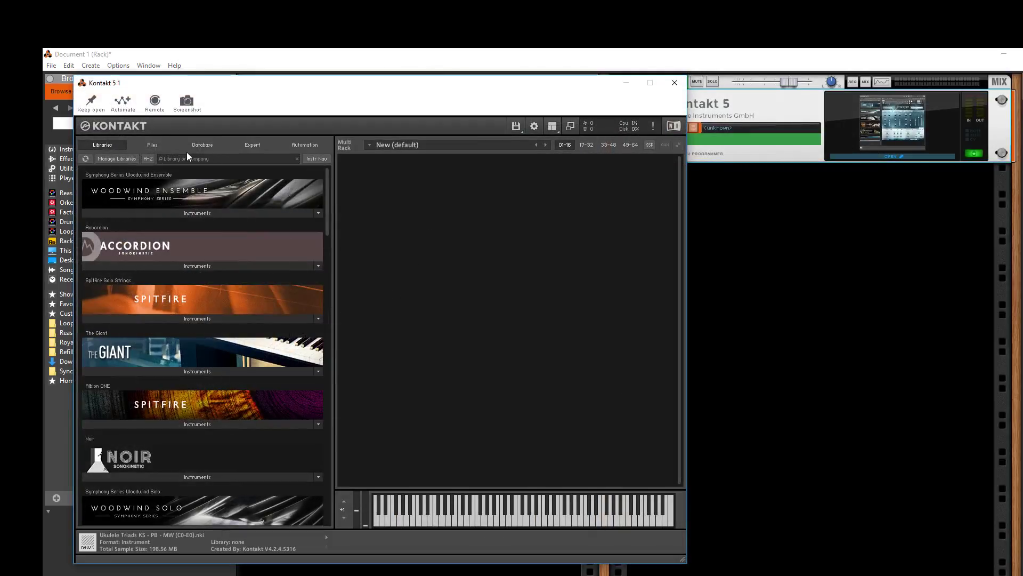
Load f - Bass - Long.nki from the Spitfire Solo Strings individual articulations and raise the instrument's volume to maximum.
click(189, 316)
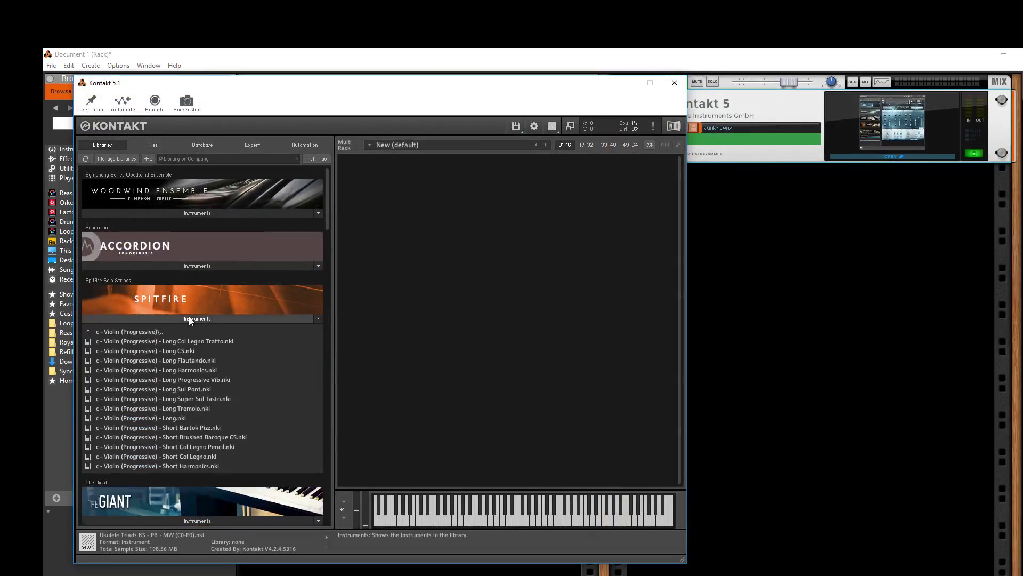
click(130, 278)
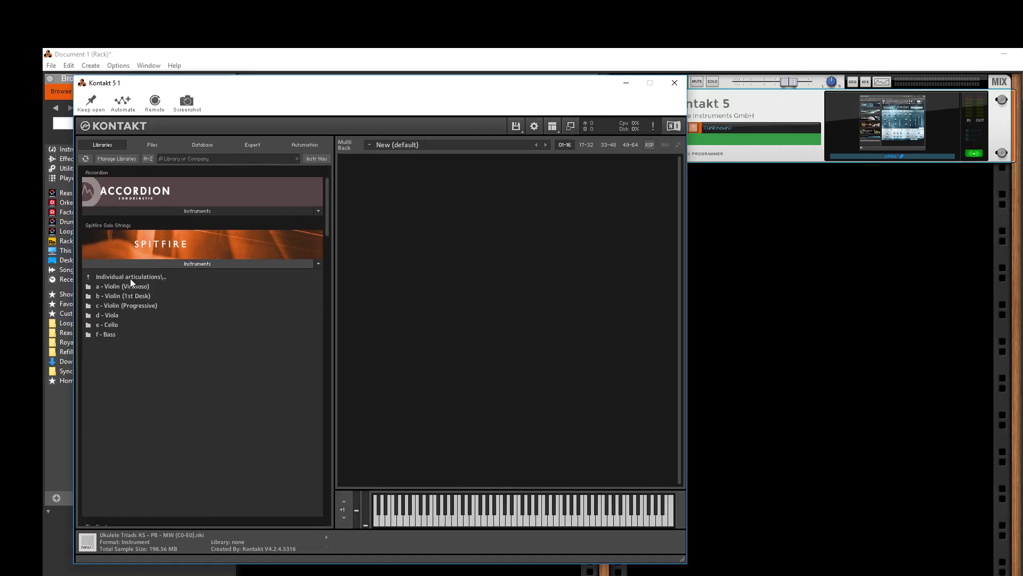
click(105, 335)
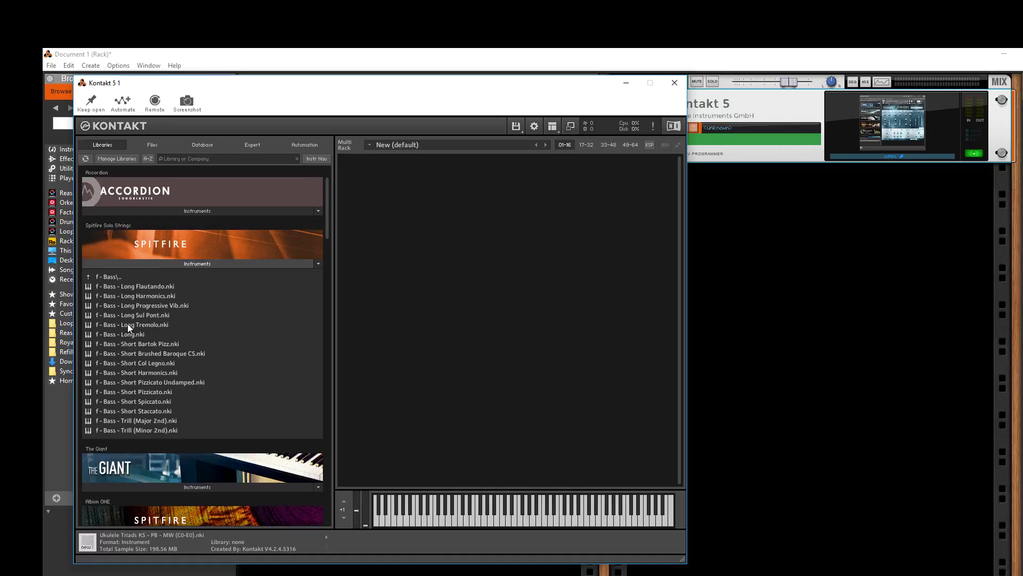
click(154, 306)
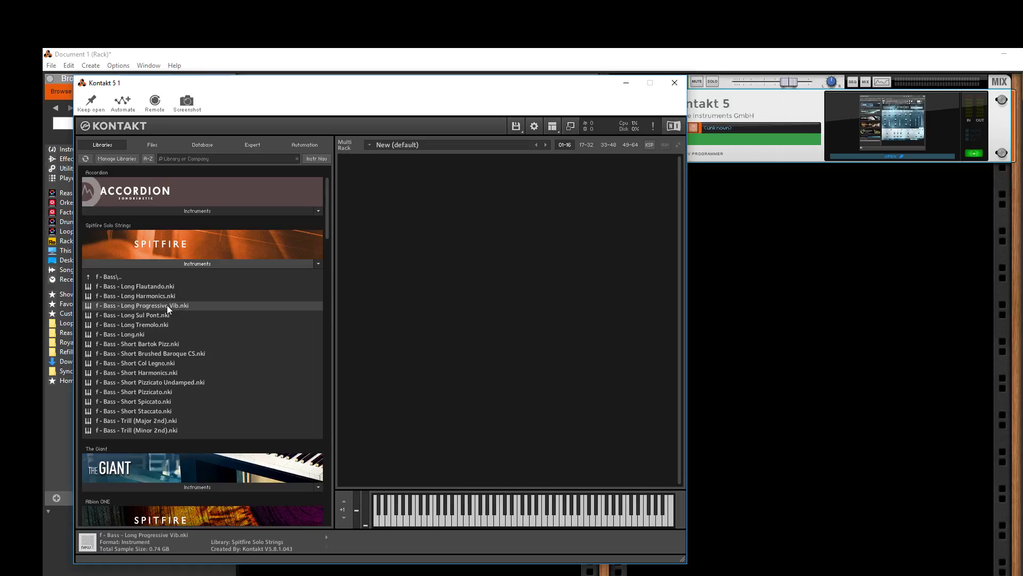
click(154, 334)
double_click(155, 334)
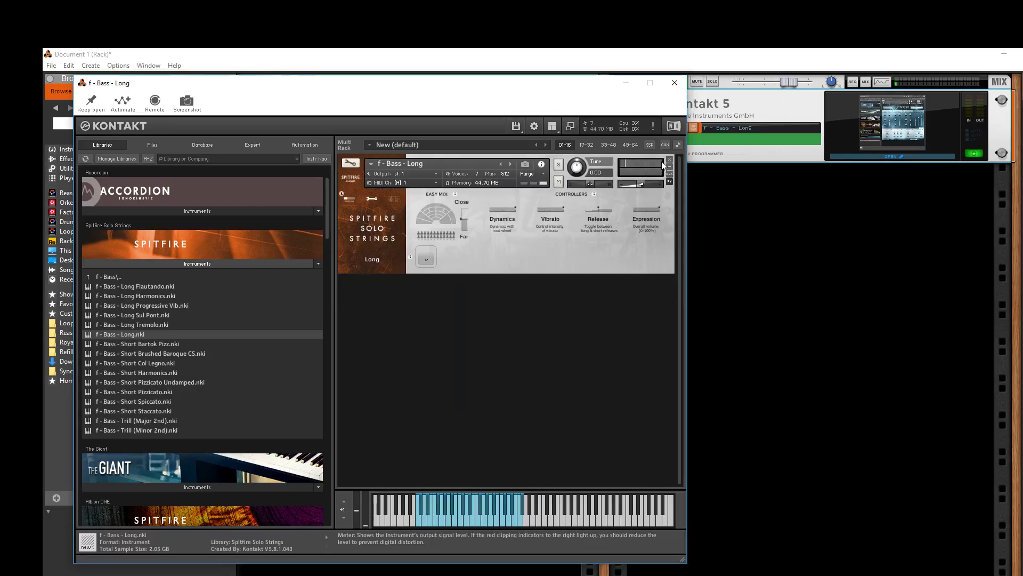
drag(644, 185, 731, 183)
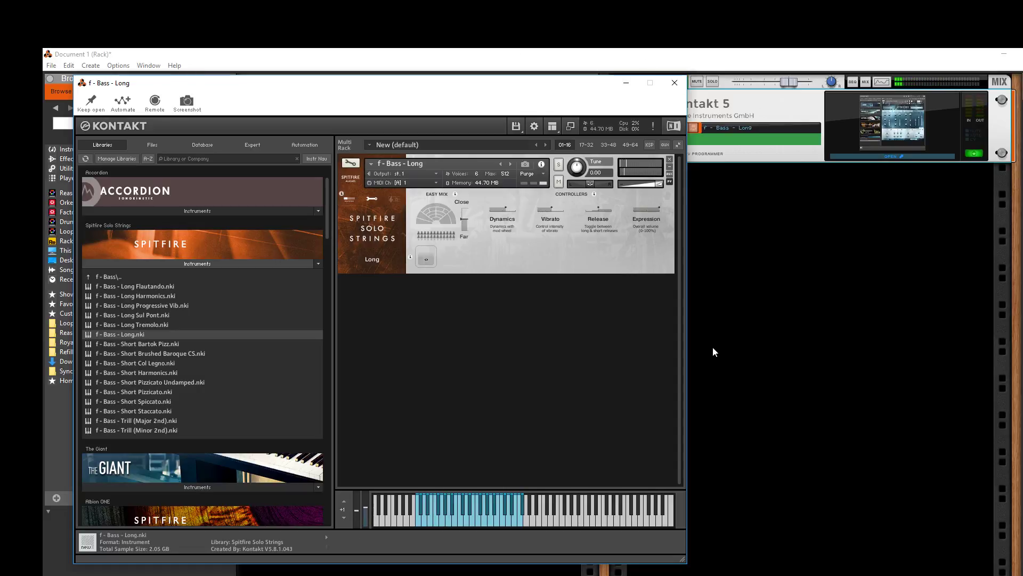
click(675, 82)
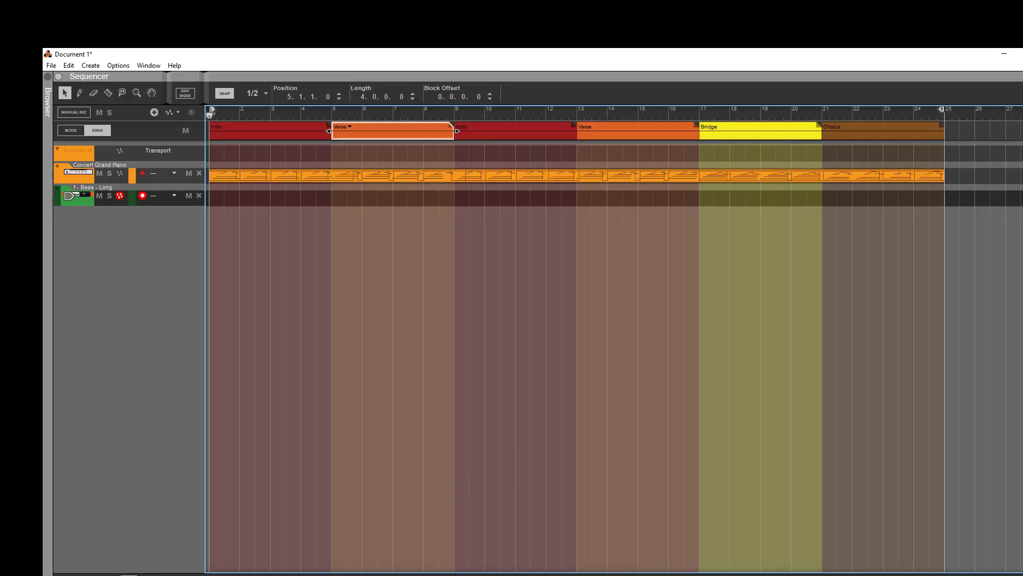
Try recording a bass take on the f - Bass - Long track from bar 1.
key(Escape)
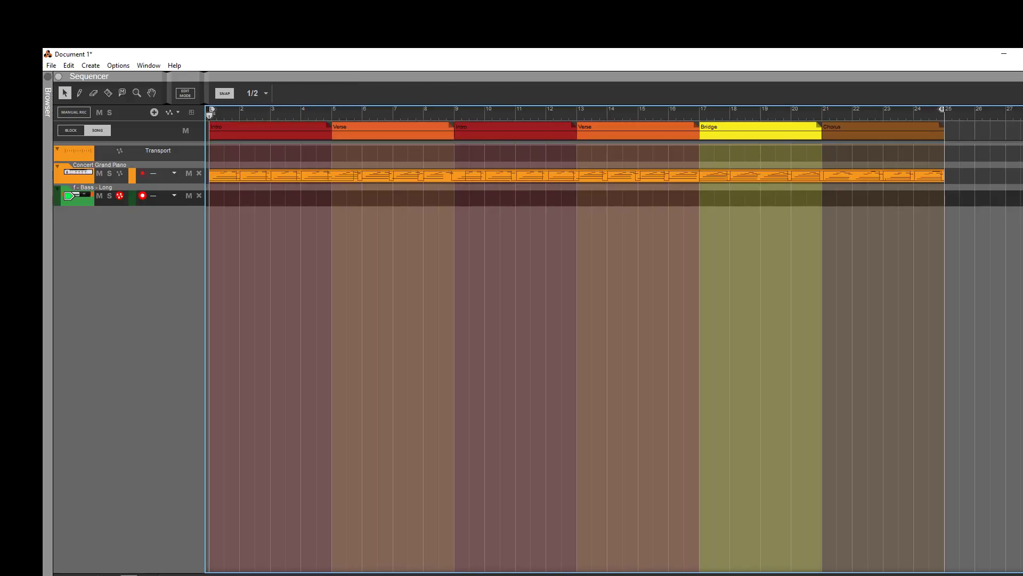
key(ctrl+Return)
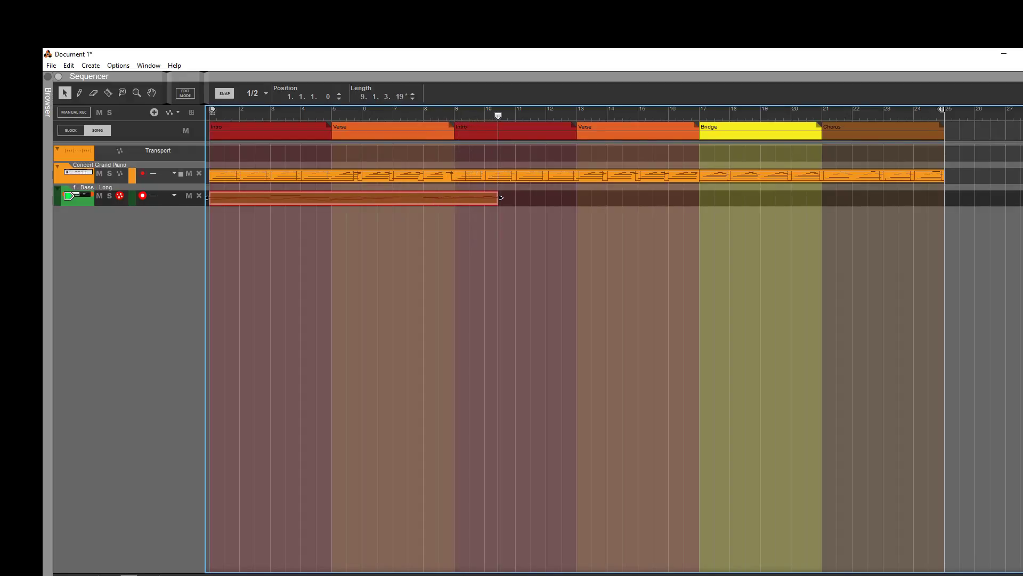
key(space)
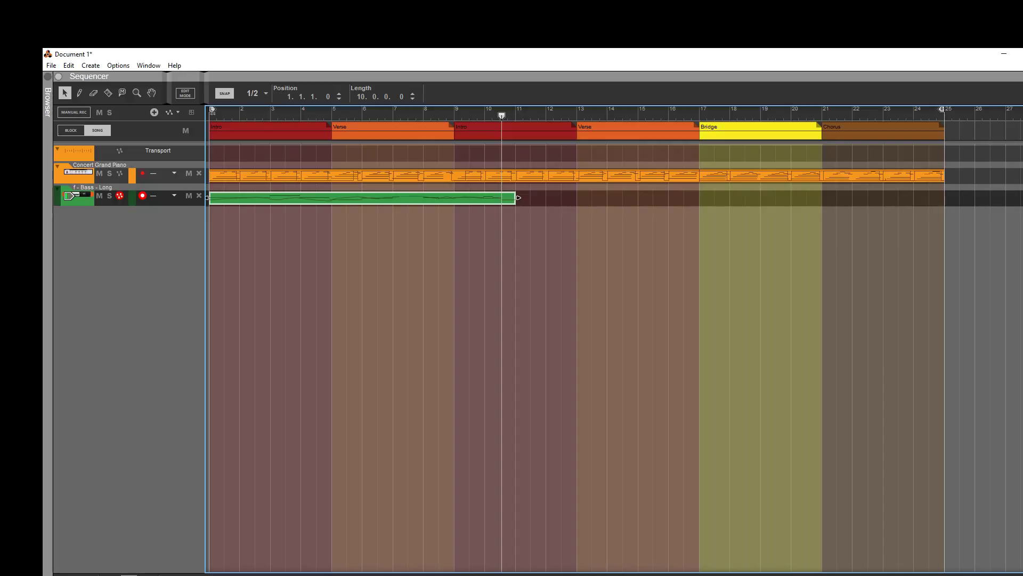
Replace the Kontakt bass patch with f - Bass - Long Flautando.nki from Spitfire Solo Strings.
key(F6)
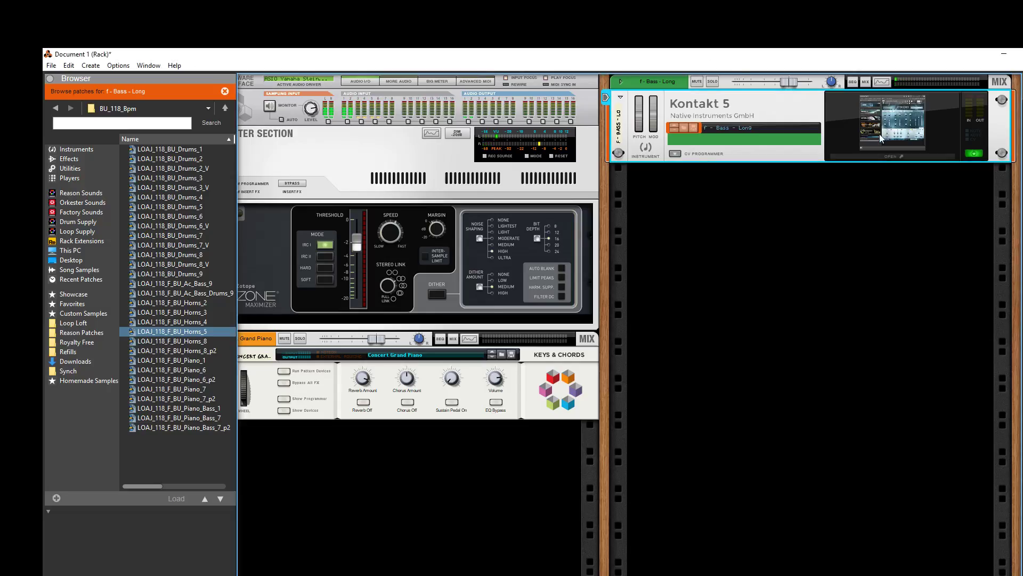
click(891, 156)
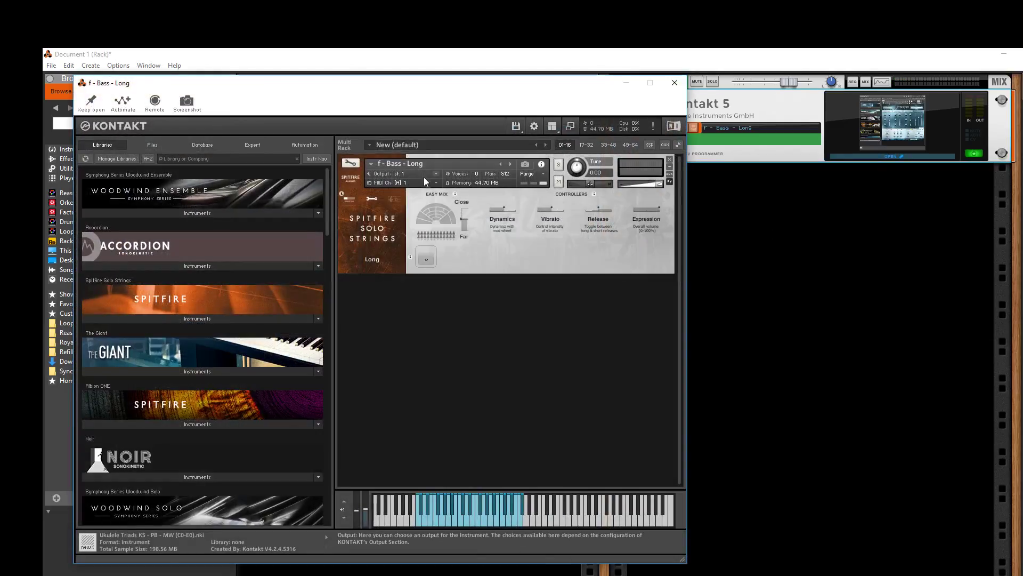
click(219, 318)
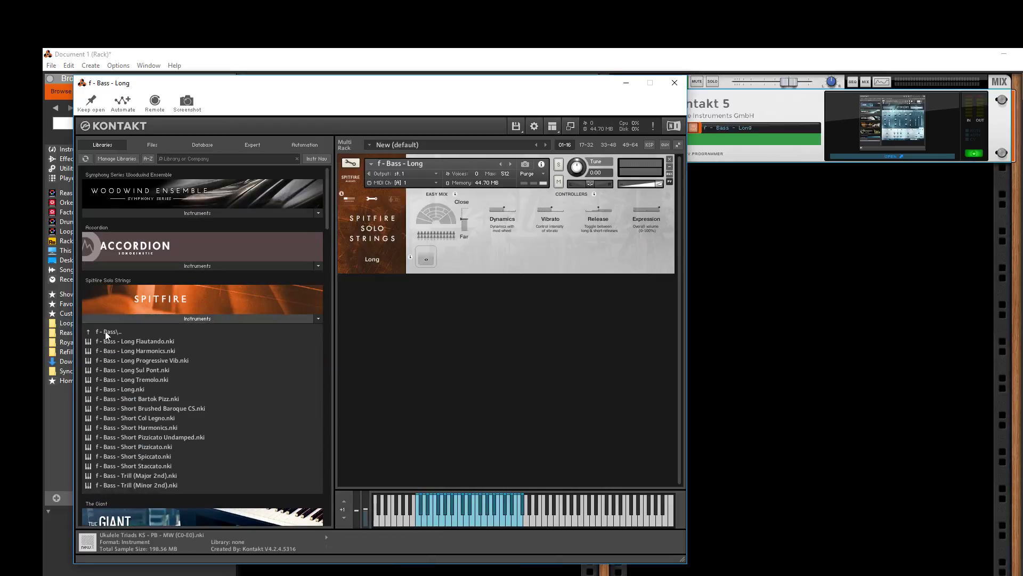
drag(108, 342, 479, 255)
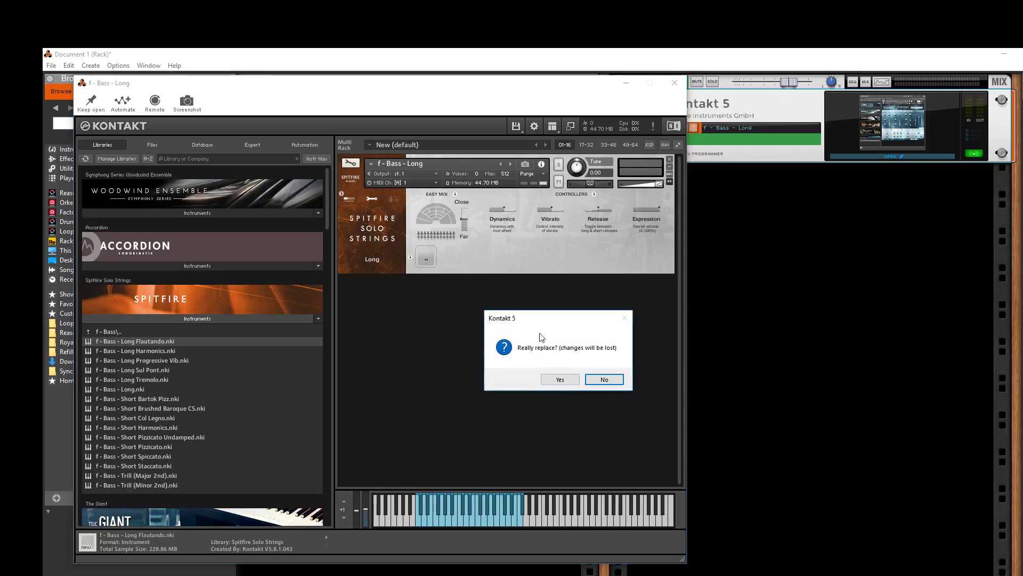
click(560, 379)
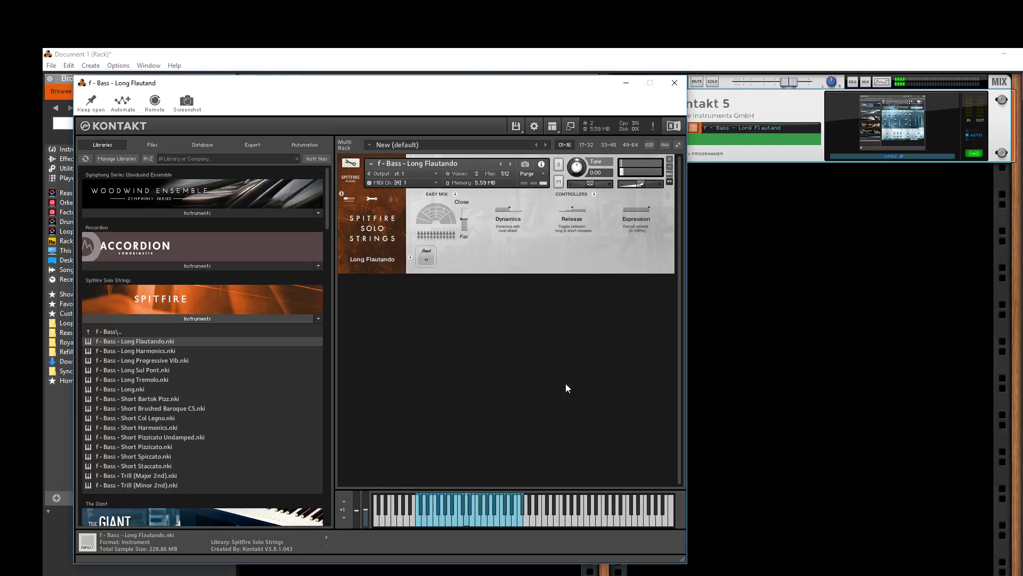
Raise the bass mix channel's level and the Long Flautando instrument's volume in Kontakt.
click(792, 87)
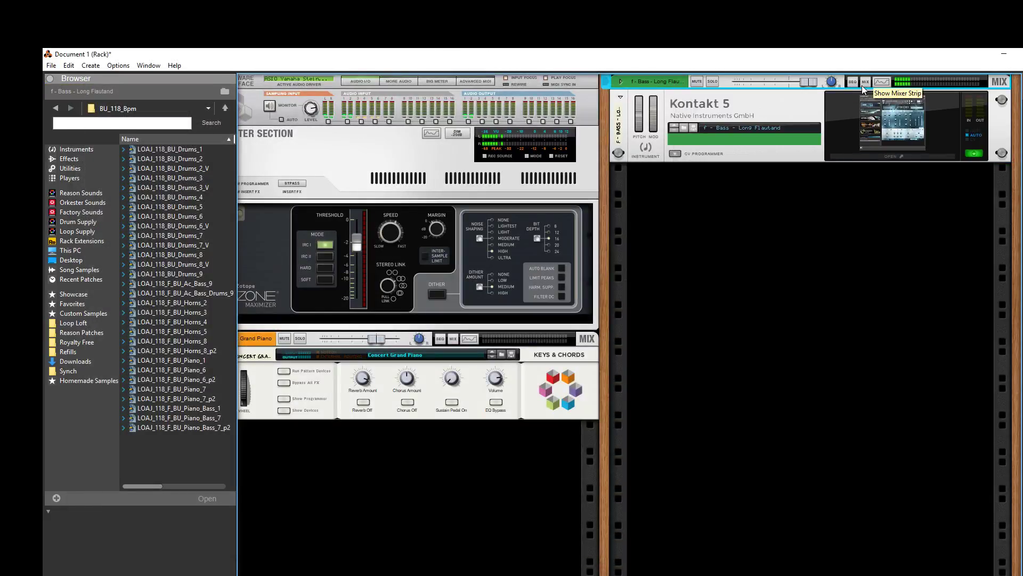
click(885, 154)
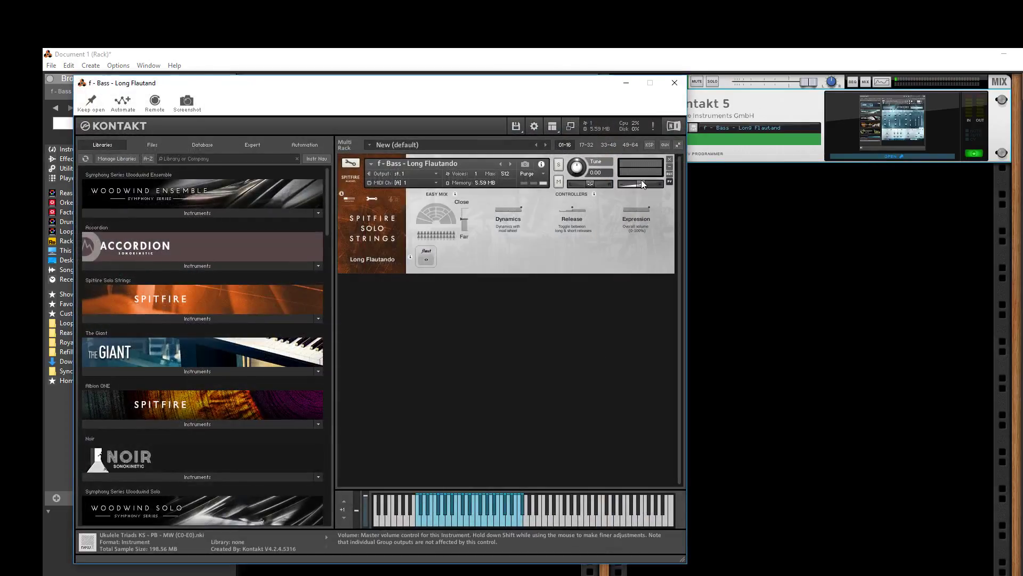
drag(641, 180, 655, 182)
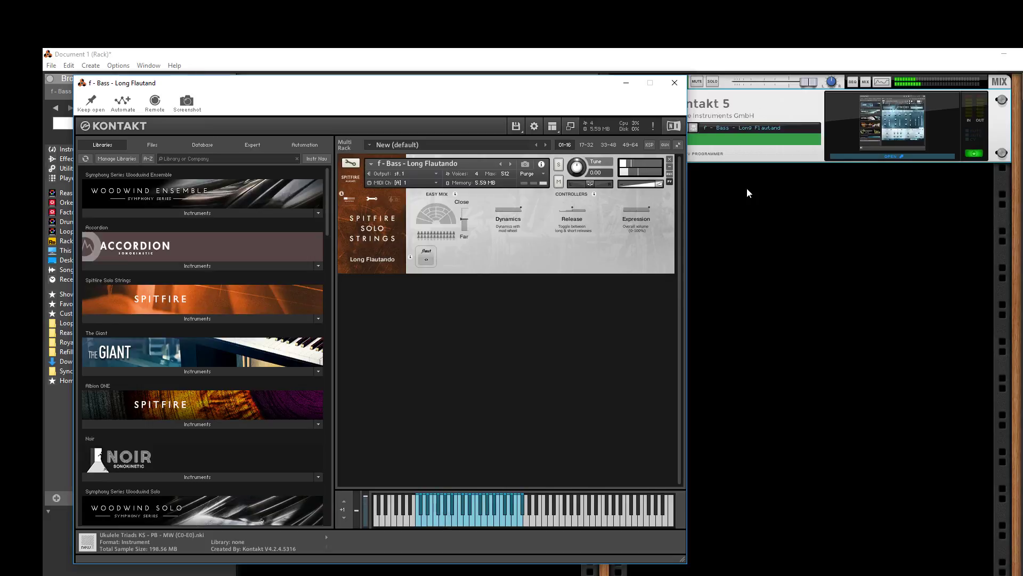
click(675, 83)
Record a 24-bar bass part on the Long Flautando track from bar 1 in the sequencer.
key(Tab)
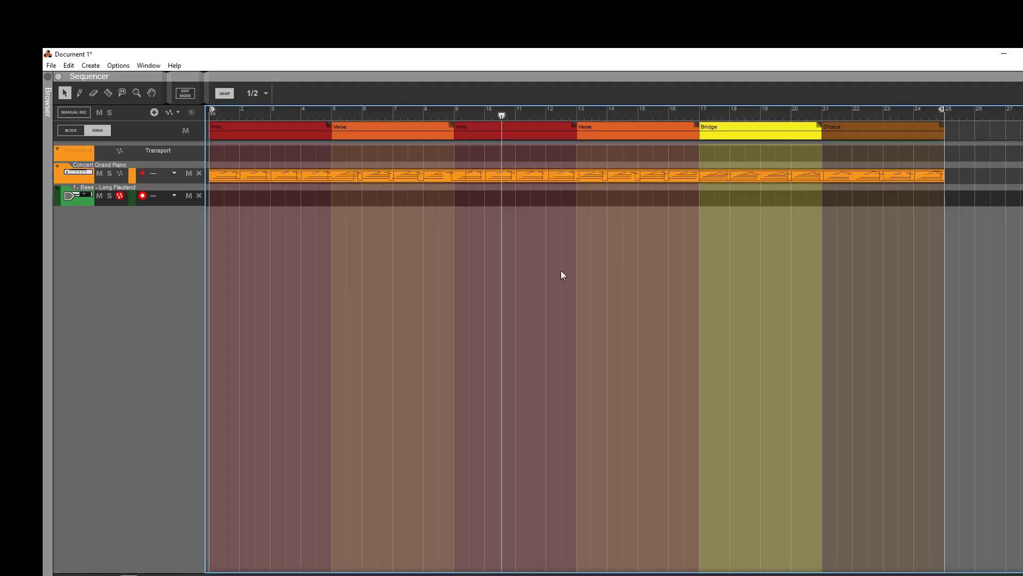
key(space)
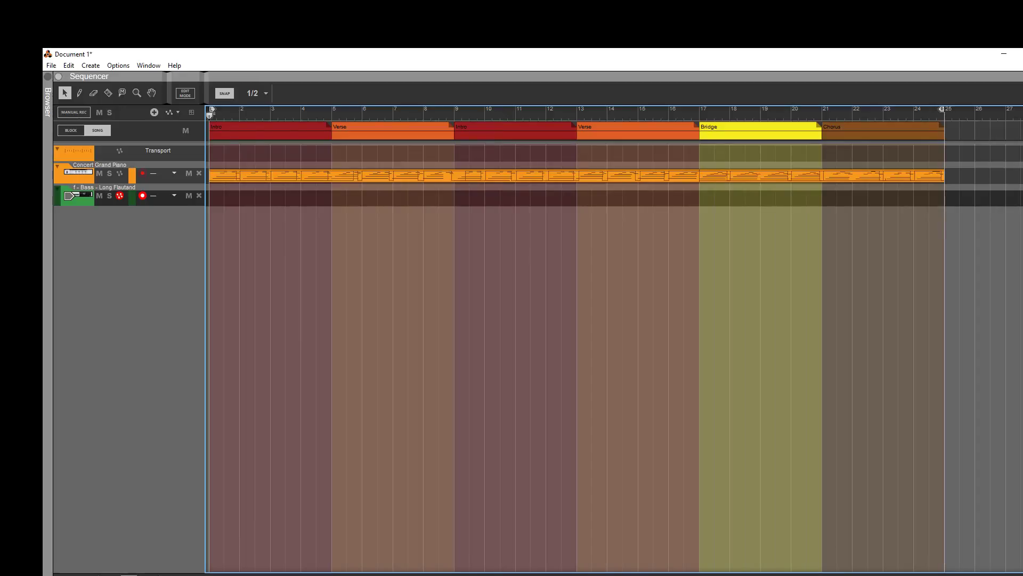
key(ctrl+Return)
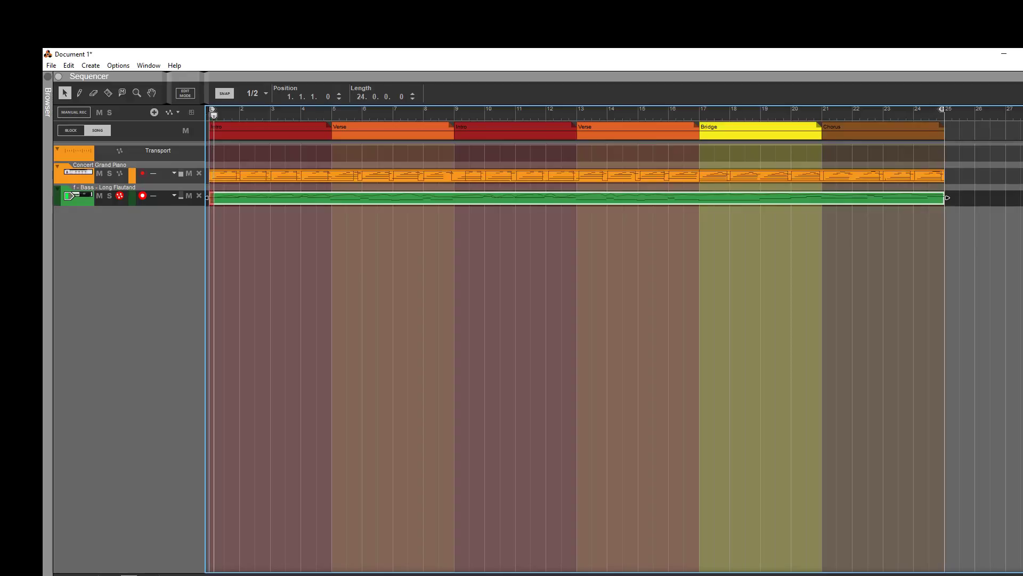
Open the recorded bass clip for note editing and delete the two notes in bar 20 of the Bridge.
double_click(865, 201)
scroll(907, 295, right, 8)
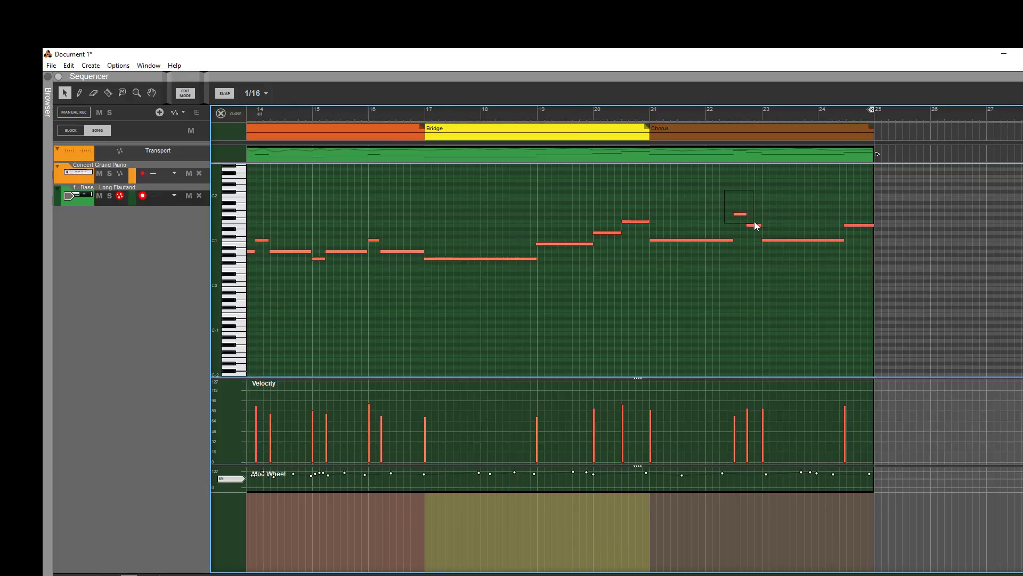
drag(592, 190, 645, 236)
key(Delete)
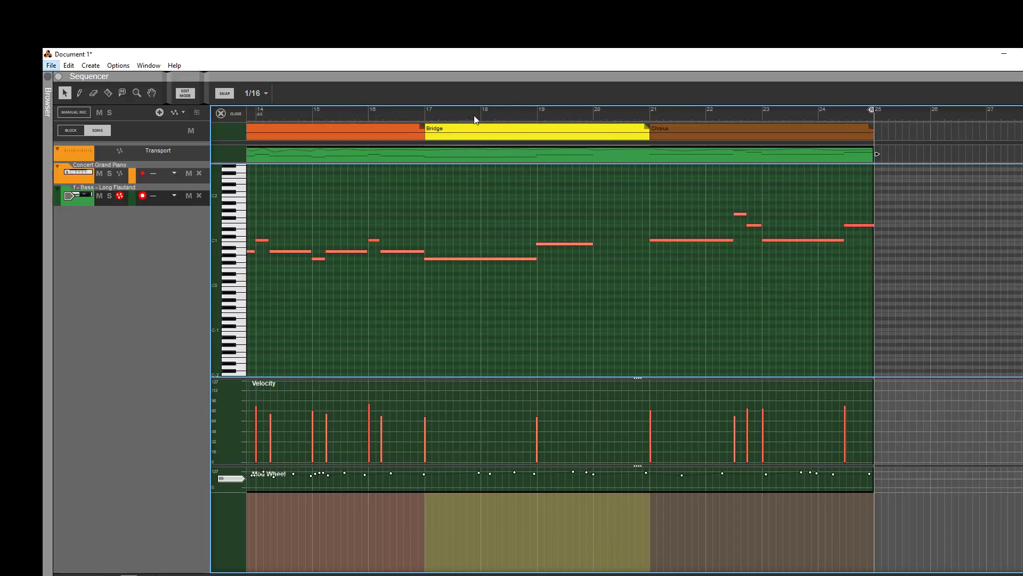
Play from bar 18 in the Bridge and set the bass mixer channel's input gain to about 5.14 dB.
key(space)
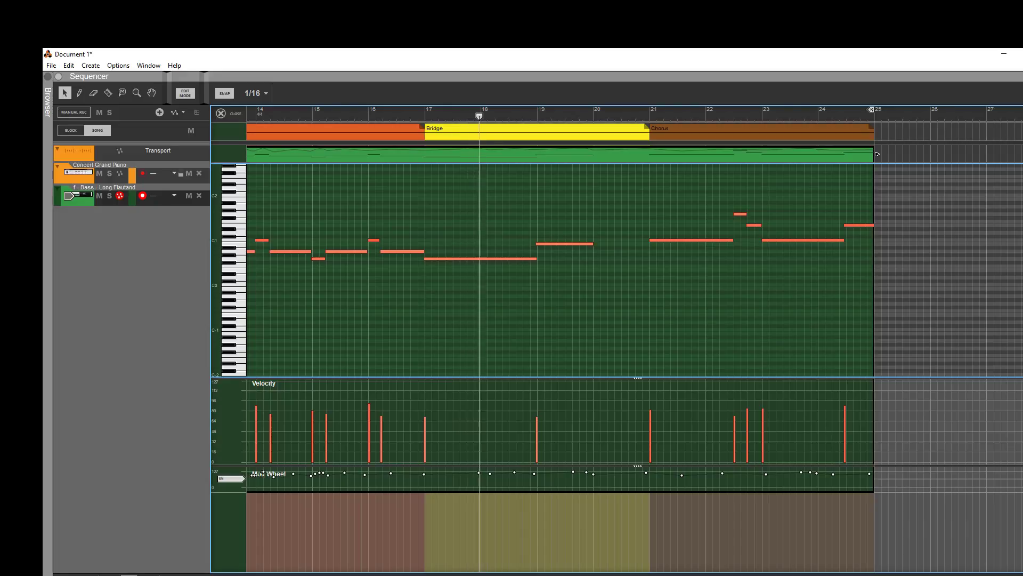
key(F5)
scroll(925, 244, up, 10)
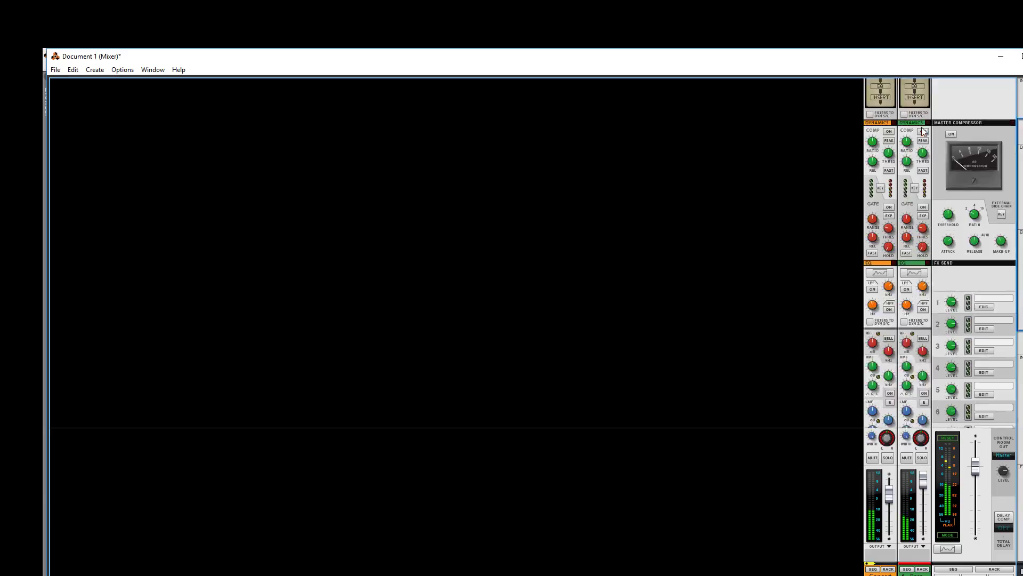
click(907, 94)
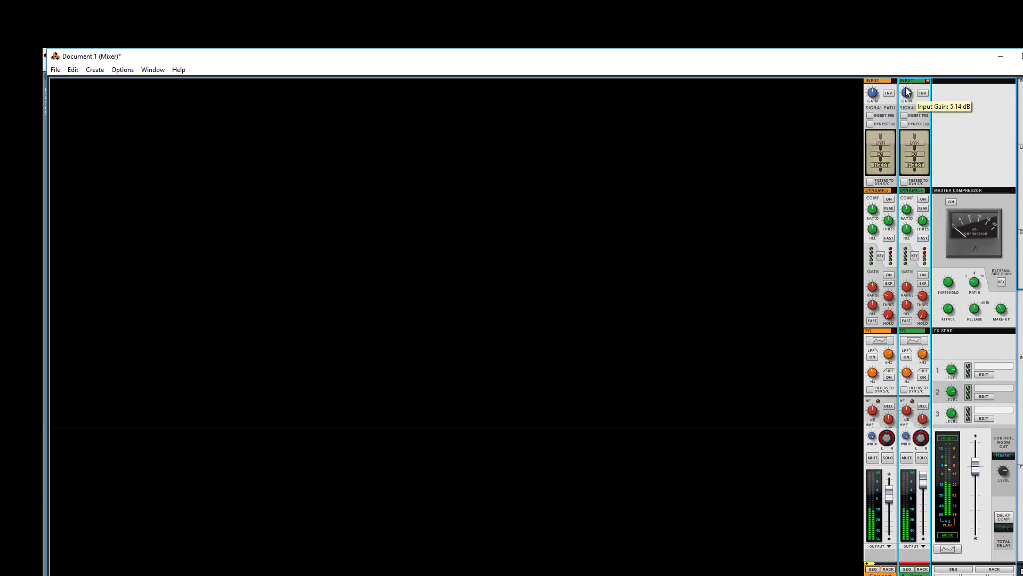
key(F7)
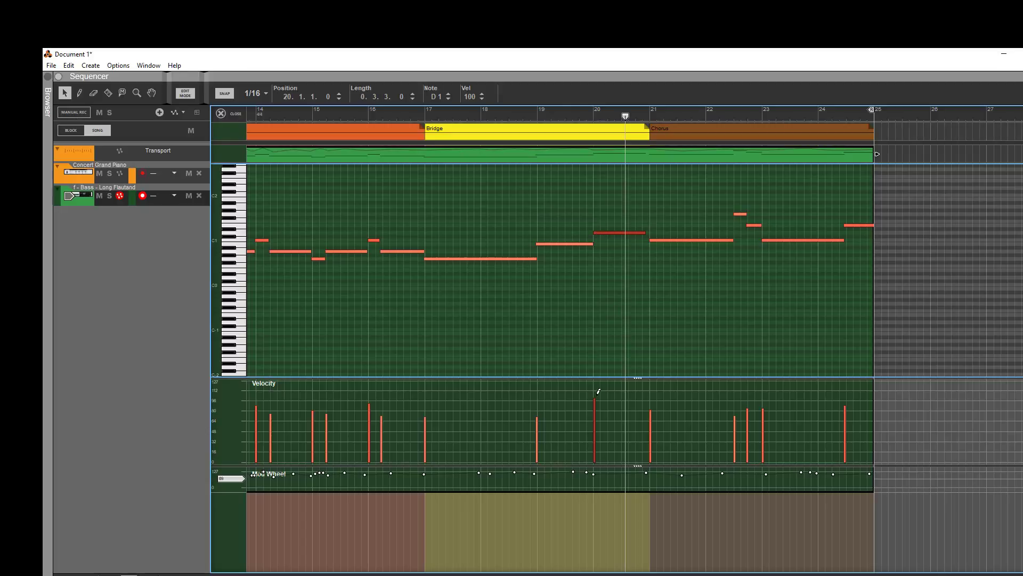
Set the velocity of the bar 20 D1 note to 81 and extend it to one full bar.
drag(598, 392, 596, 403)
click(523, 110)
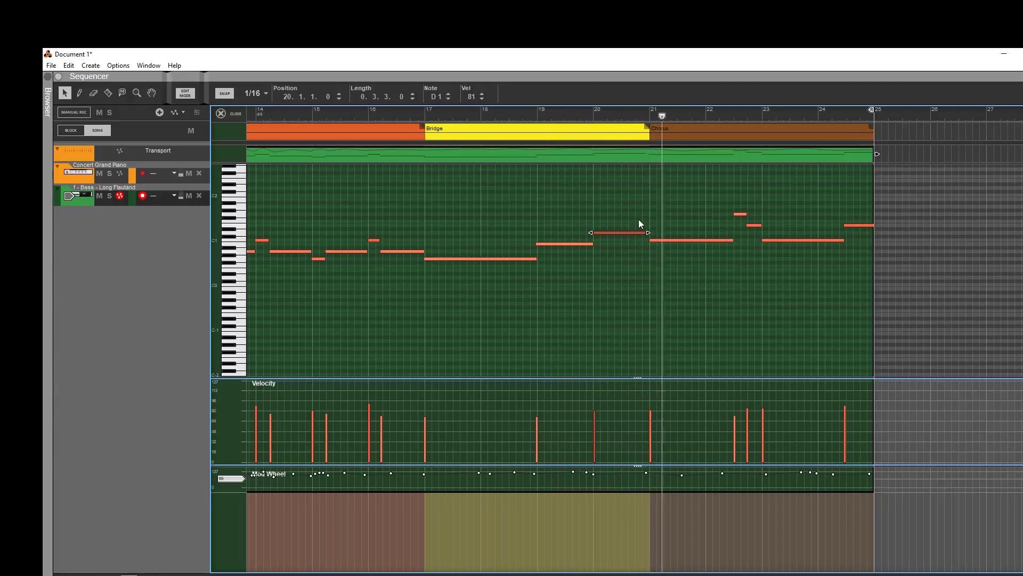
drag(650, 232, 653, 232)
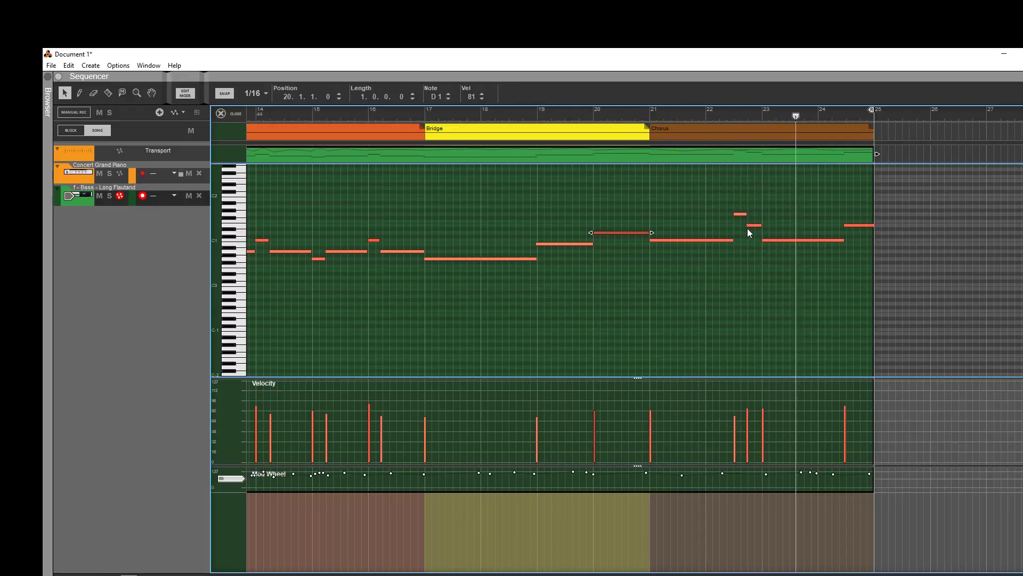
Delete the two short notes in bar 22 of the Chorus and lengthen the preceding C1 note to 1.3.2.24.
drag(717, 201, 757, 226)
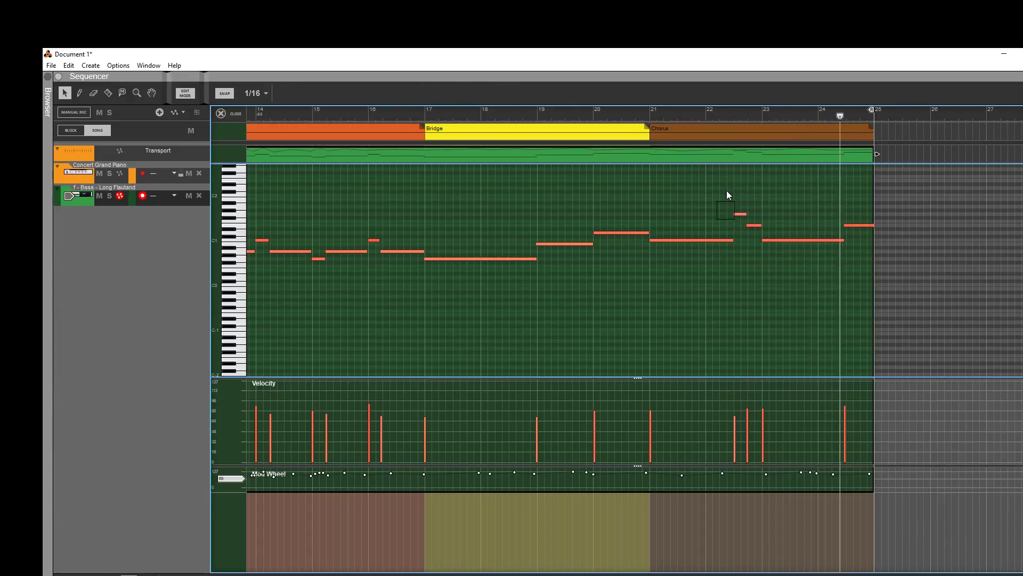
key(Delete)
scroll(726, 190, right, 3)
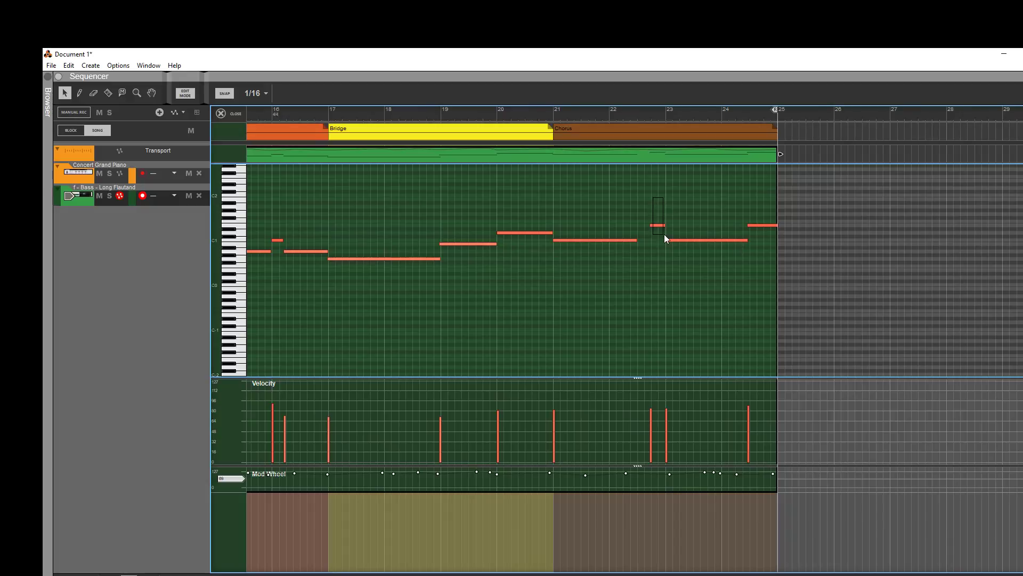
click(608, 240)
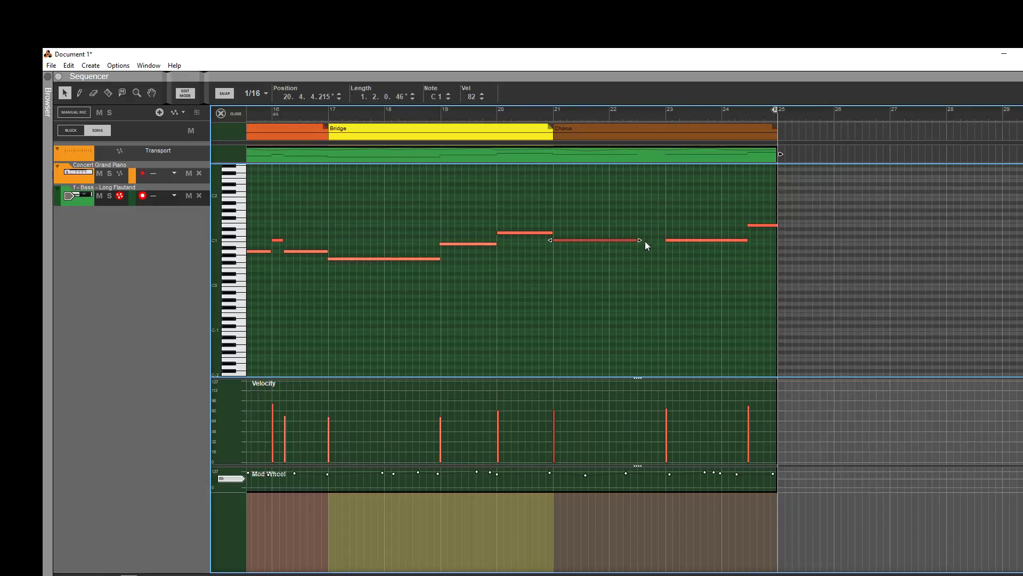
drag(637, 241, 659, 246)
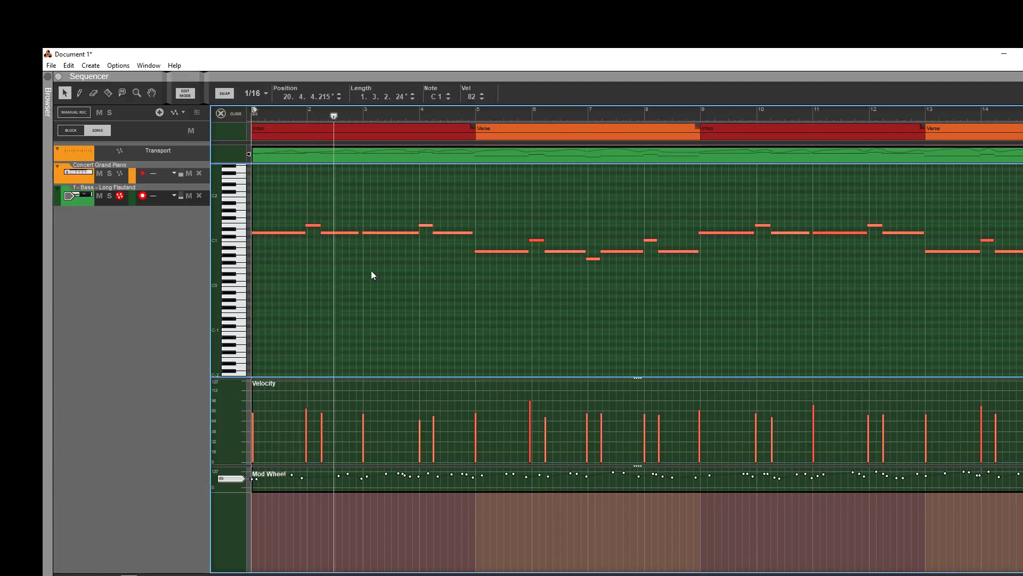
Close the bass clip's note editing and add a second Kontakt 5 instrument below the first one in the rack.
key(ctrl+e)
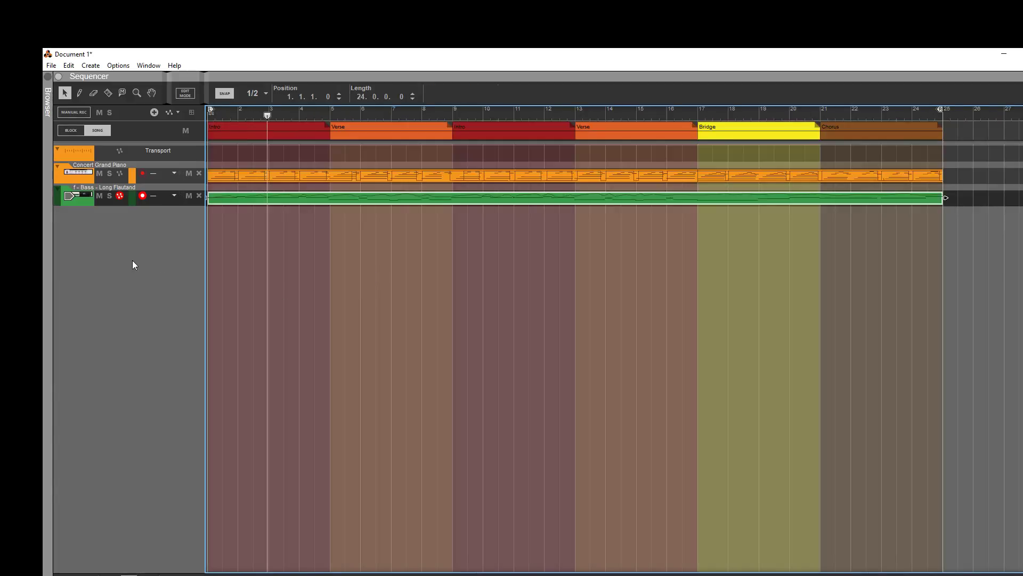
key(alt+Tab)
key(alt+Tab)
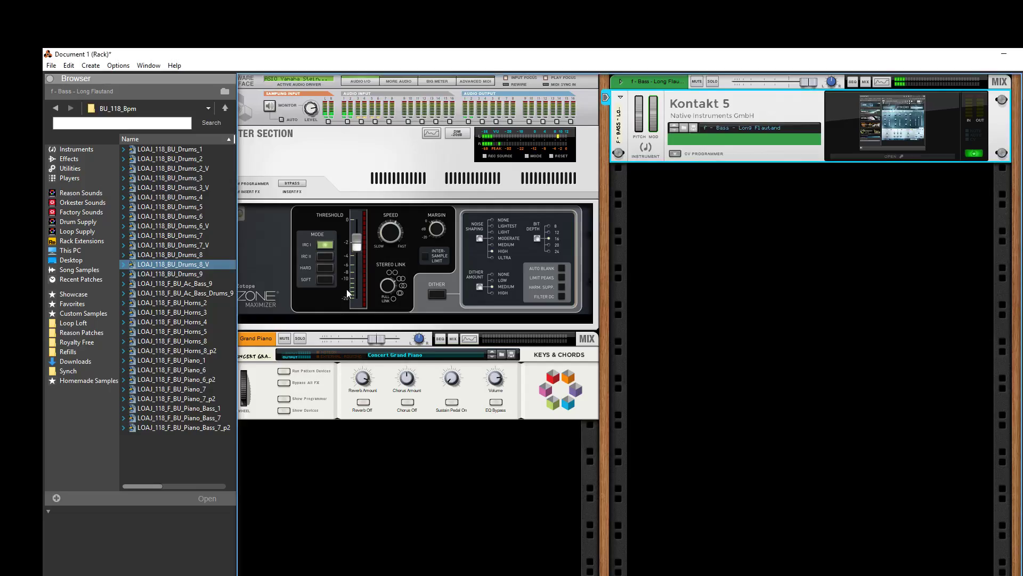
right_click(774, 240)
mouse_move(810, 324)
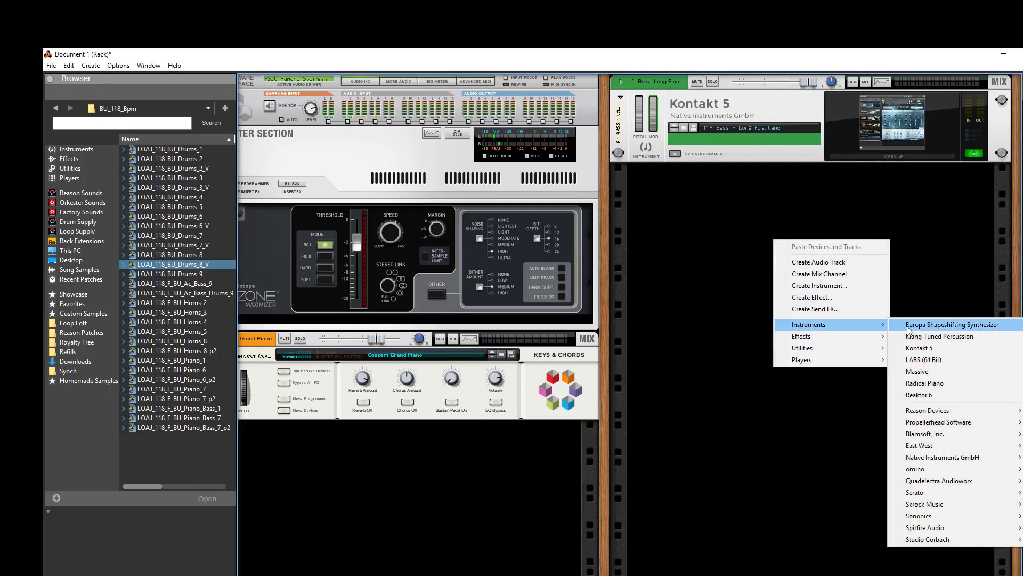
click(919, 348)
key(alt+Tab)
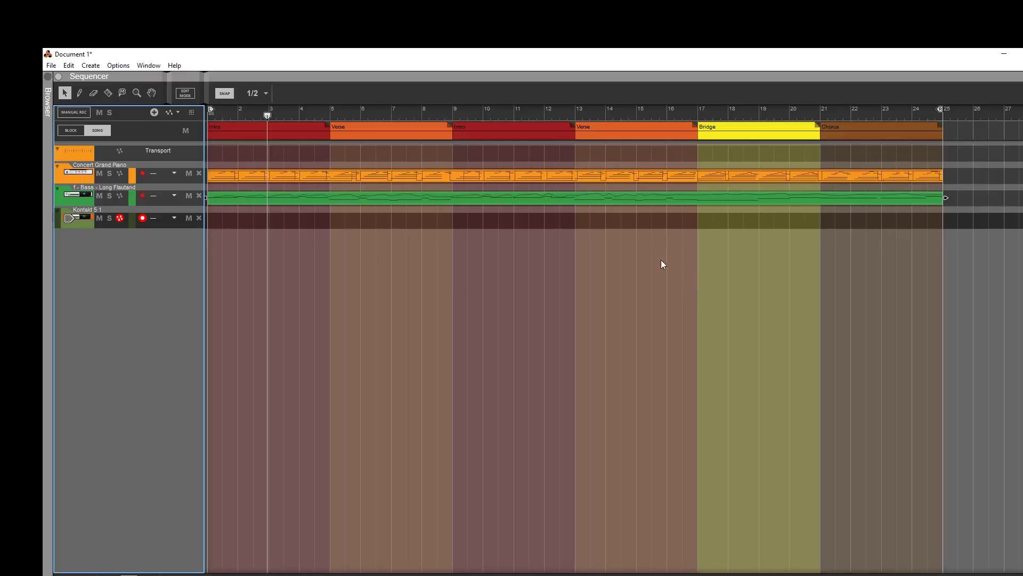
Try quantizing all notes of the bass clip to 1/8 at 90%, listen from the start, and undo it.
double_click(708, 198)
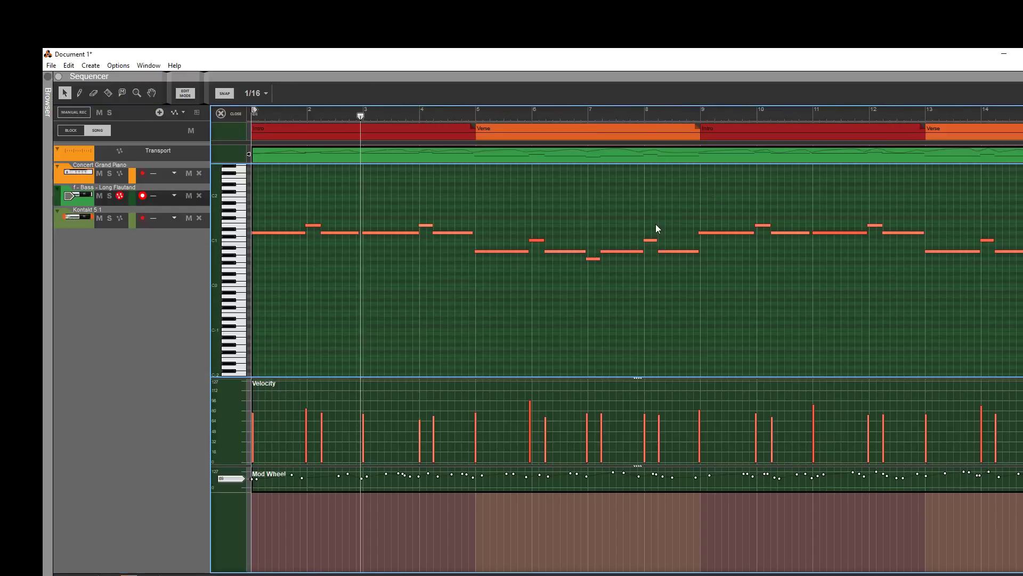
key(F8)
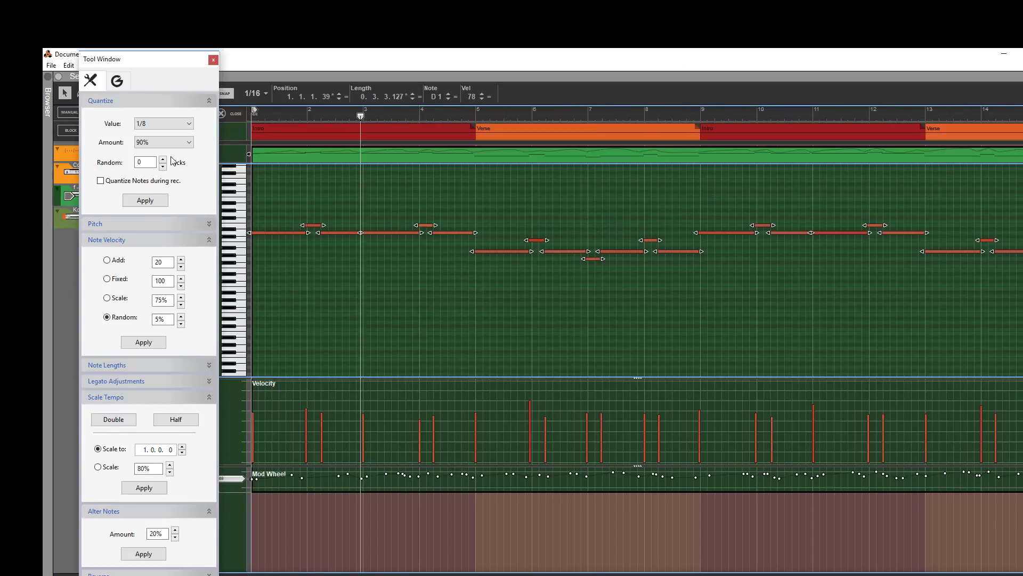
click(142, 201)
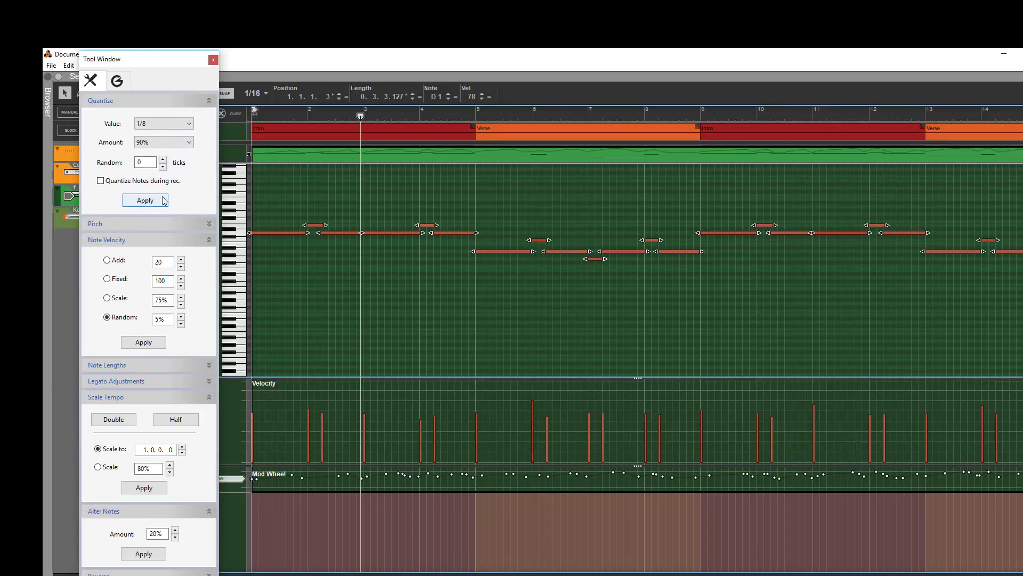
key(Home)
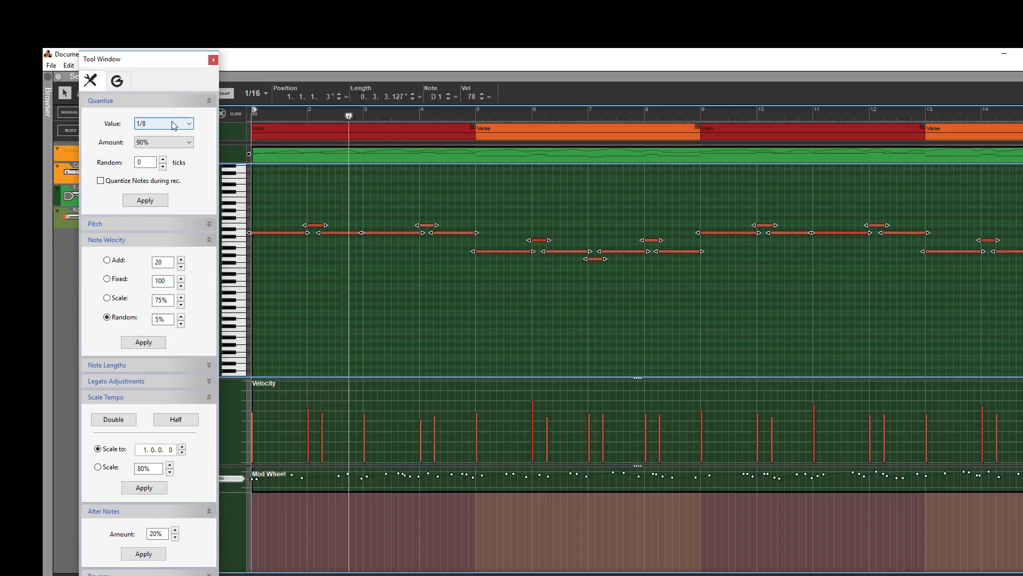
key(ctrl+z)
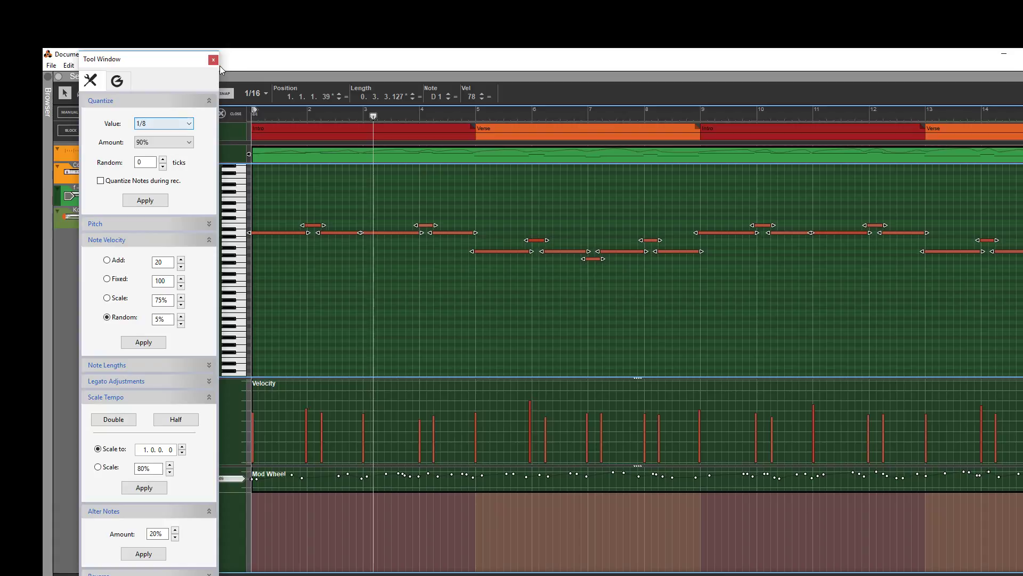
click(214, 61)
click(232, 114)
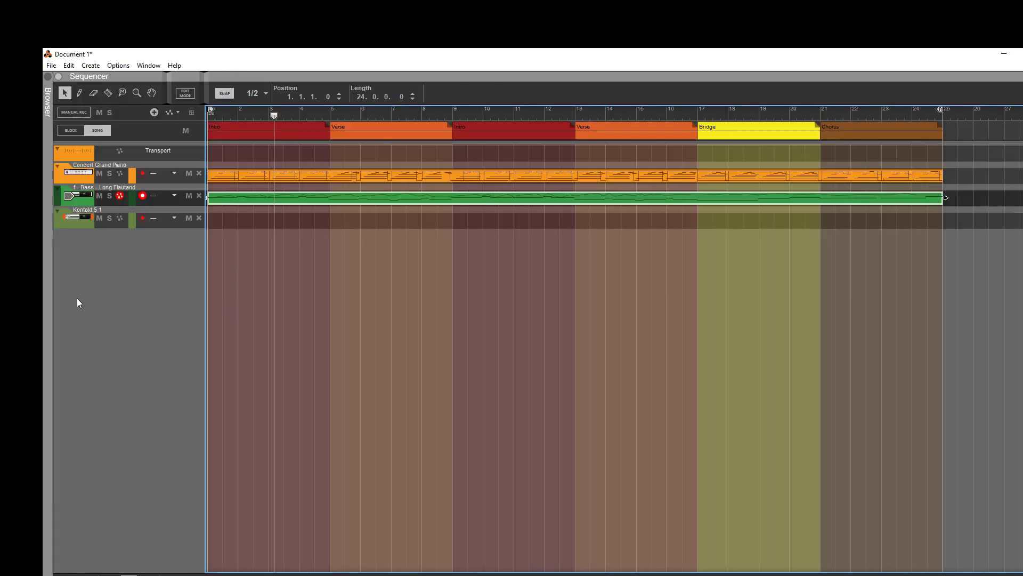
Load e - Cello - Short Spiccato.nki from Spitfire Solo Strings into the new Kontakt instrument.
key(F6)
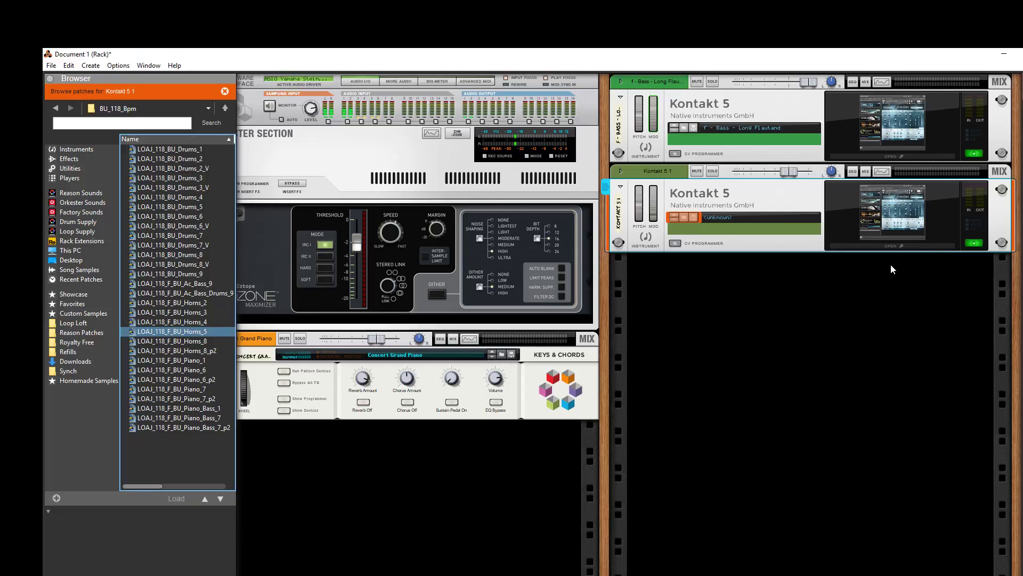
click(931, 245)
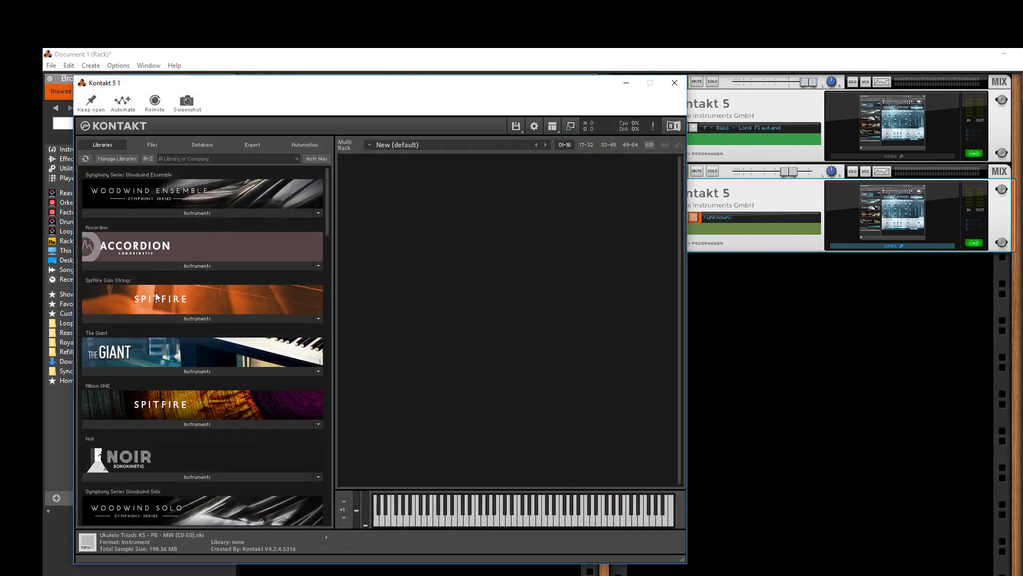
click(149, 320)
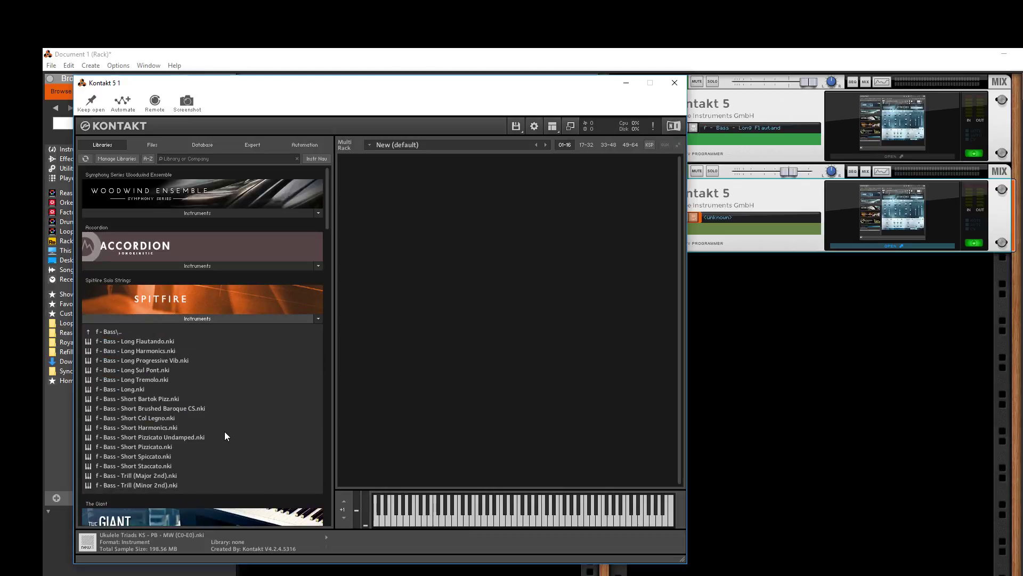
click(100, 330)
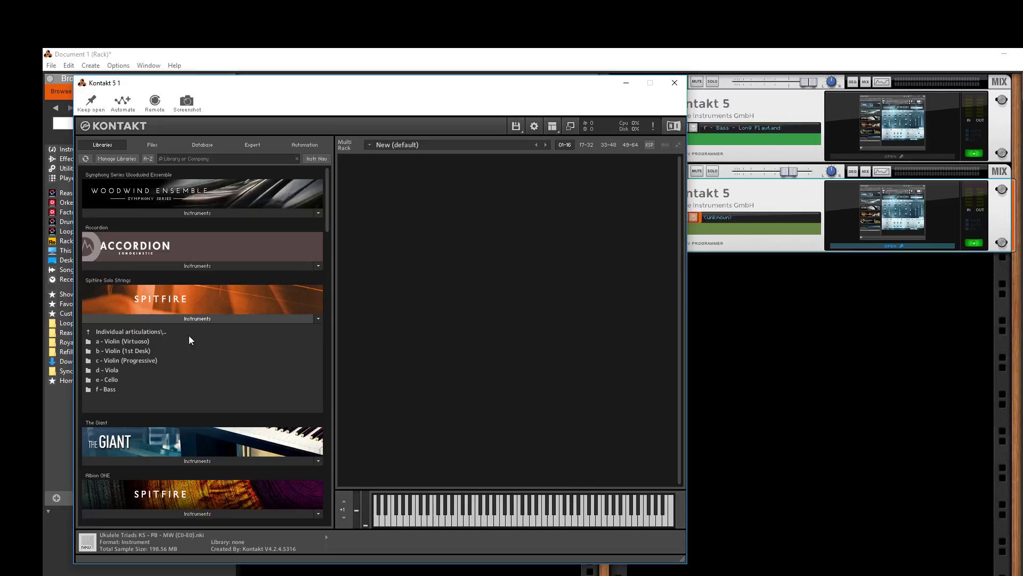
click(104, 380)
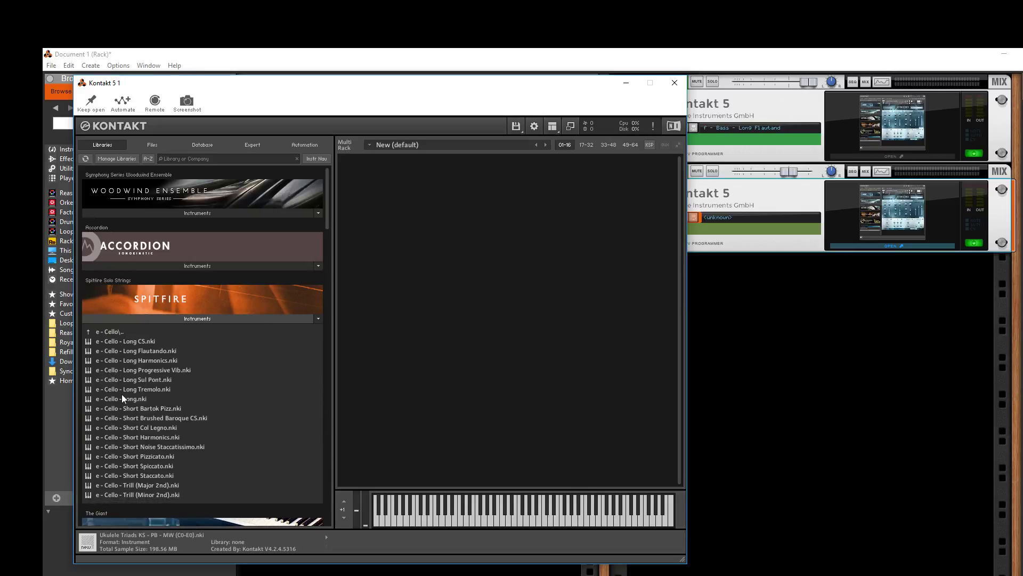
click(168, 455)
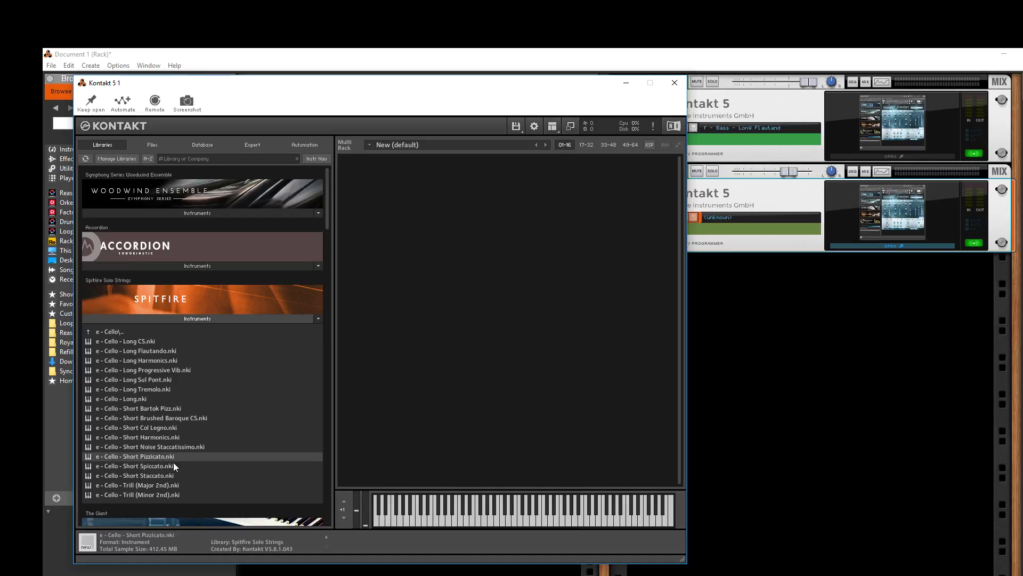
double_click(156, 465)
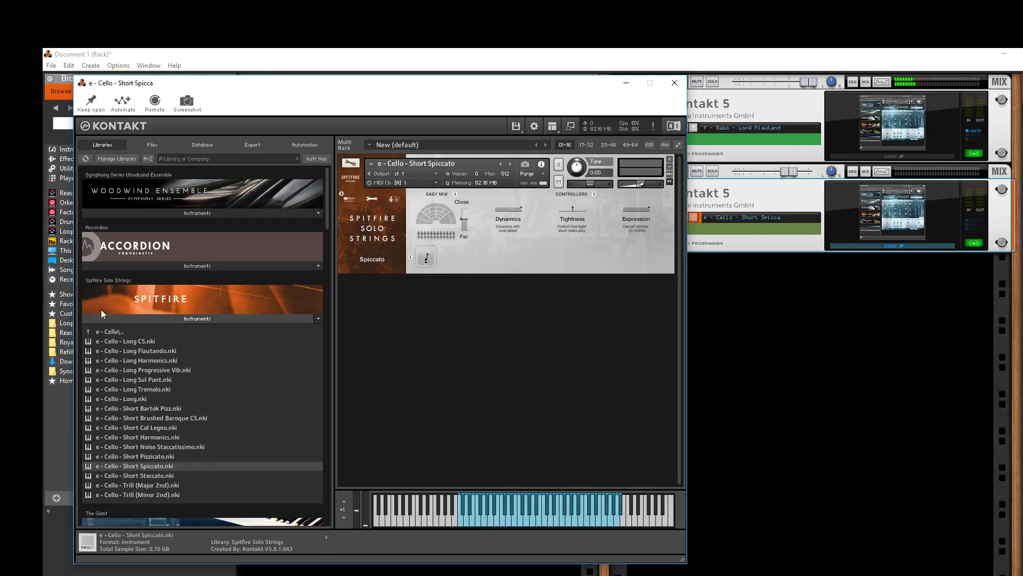
Reposition the Kontakt window clear of the rack controls and raise the Short Spiccato instrument's volume.
click(737, 253)
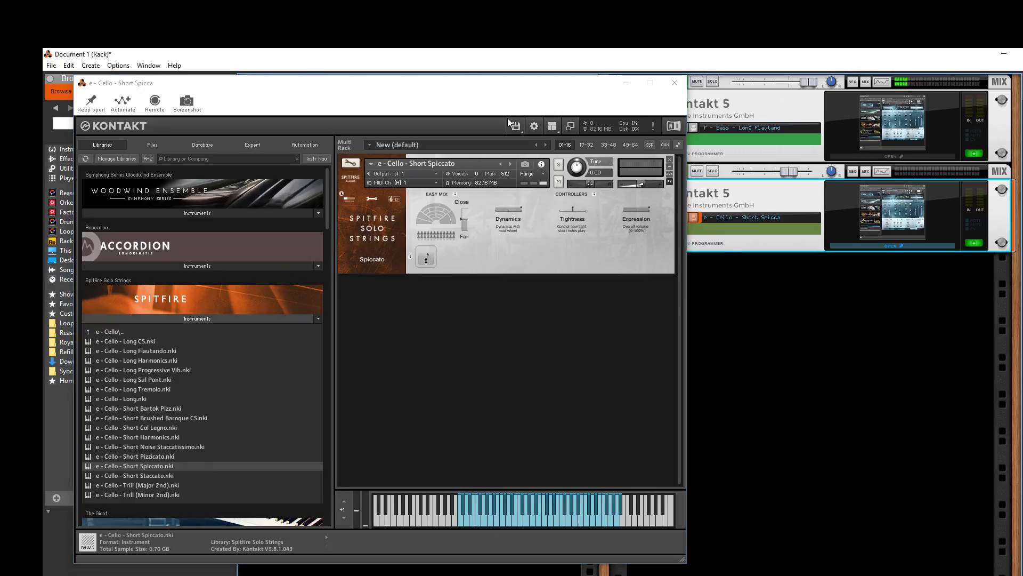
drag(476, 83, 375, 111)
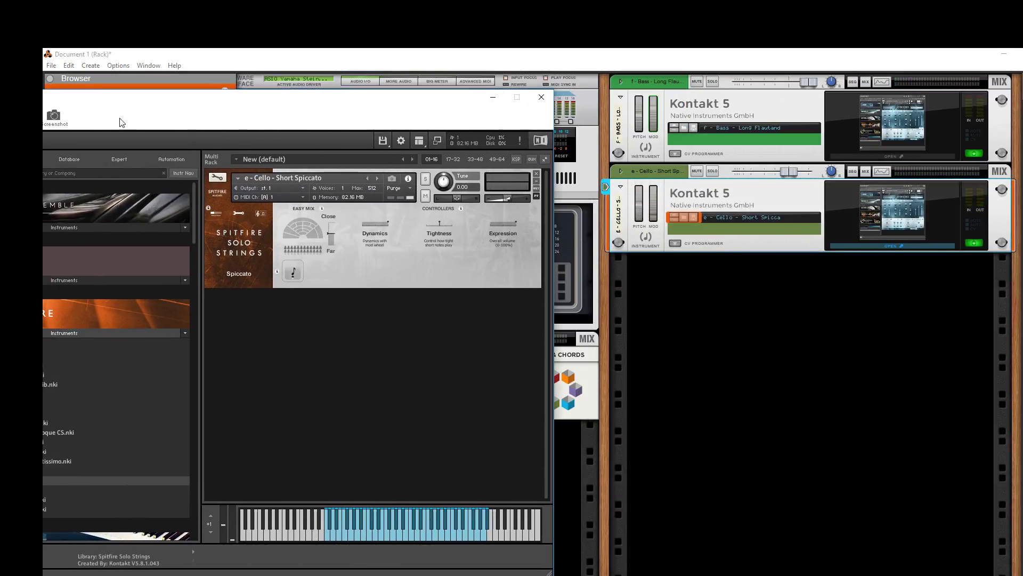
drag(223, 112, 395, 117)
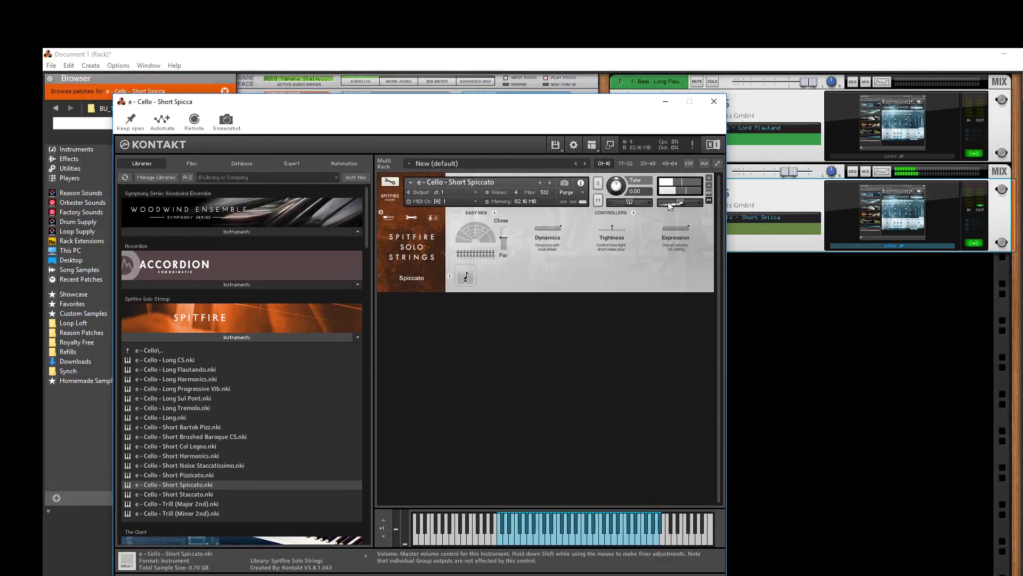
mouse_move(689, 202)
Lower the cello mix channel's level to about -5.69 dB and record a 24-bar Short Spiccato part from bar 1.
key(alt+Tab)
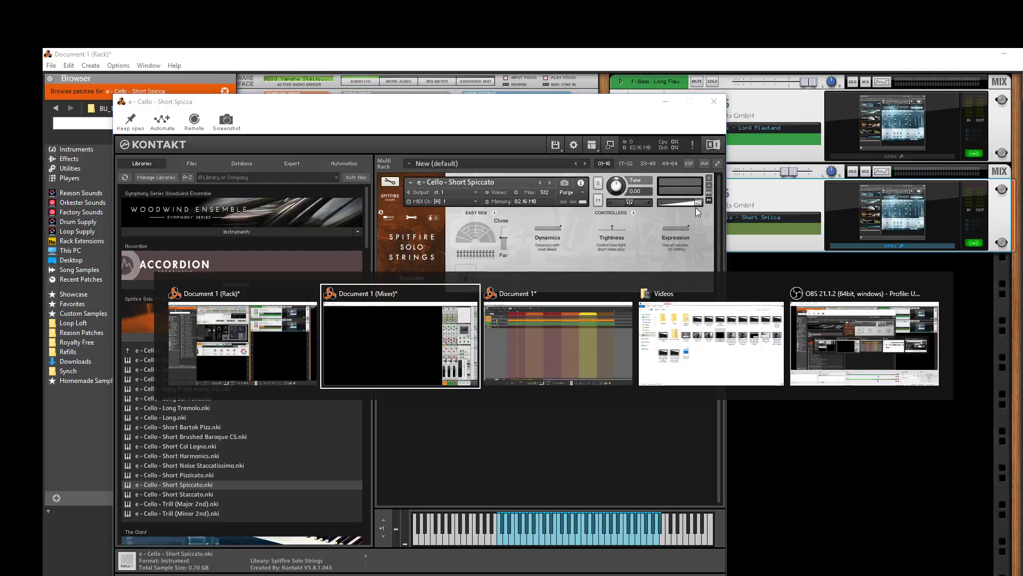
key(alt+Tab)
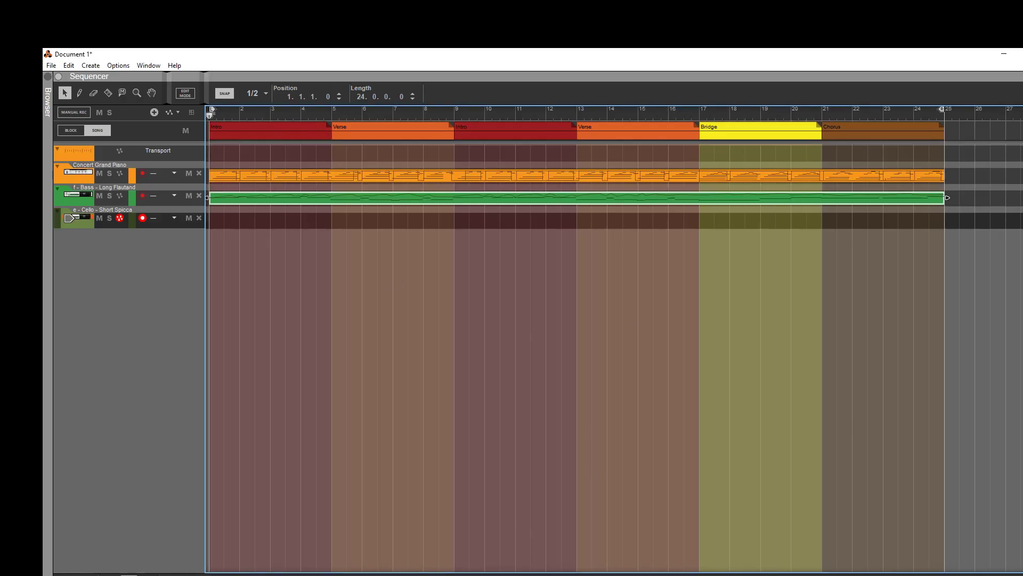
key(alt+Tab)
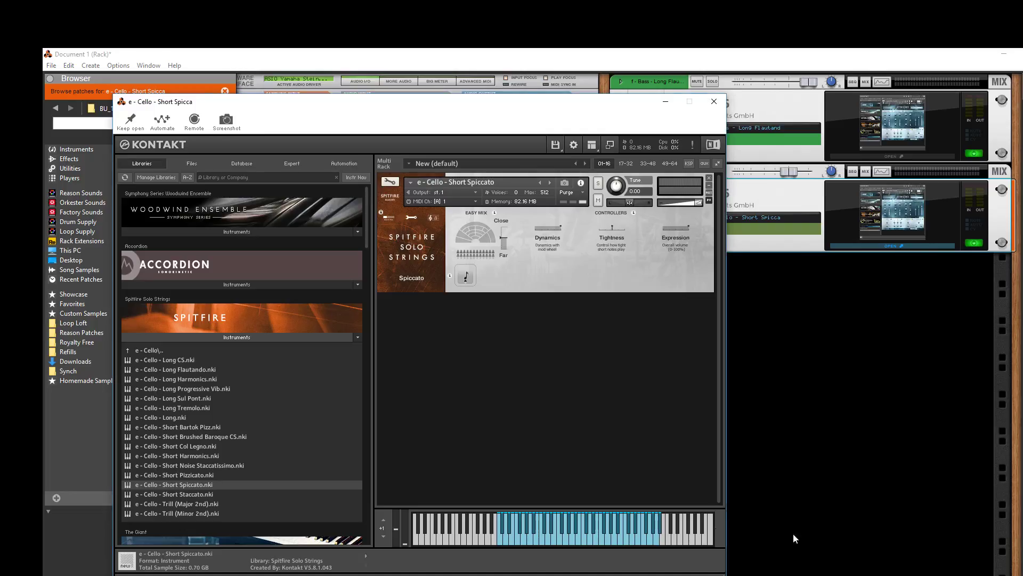
drag(784, 171, 773, 171)
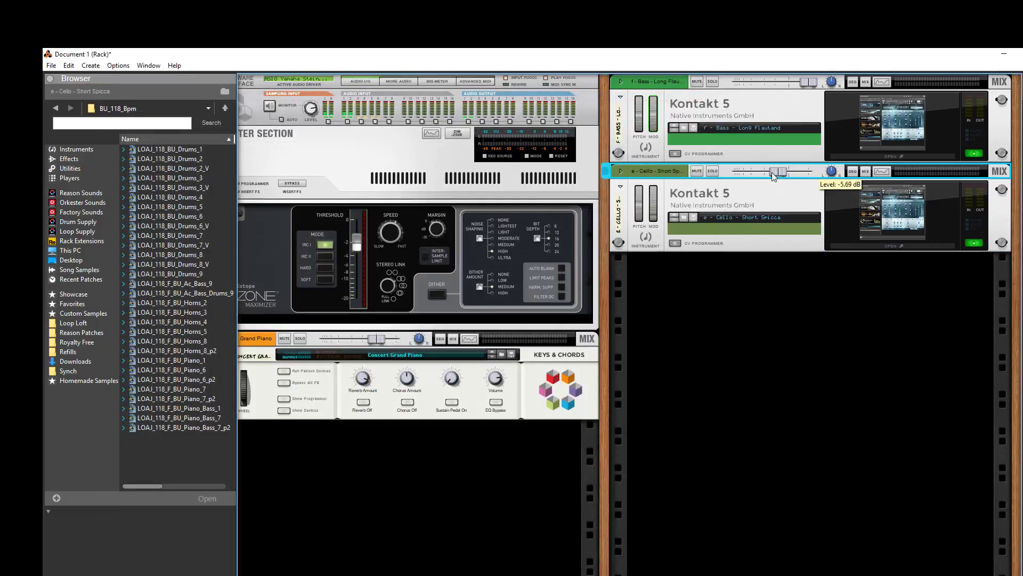
key(F7)
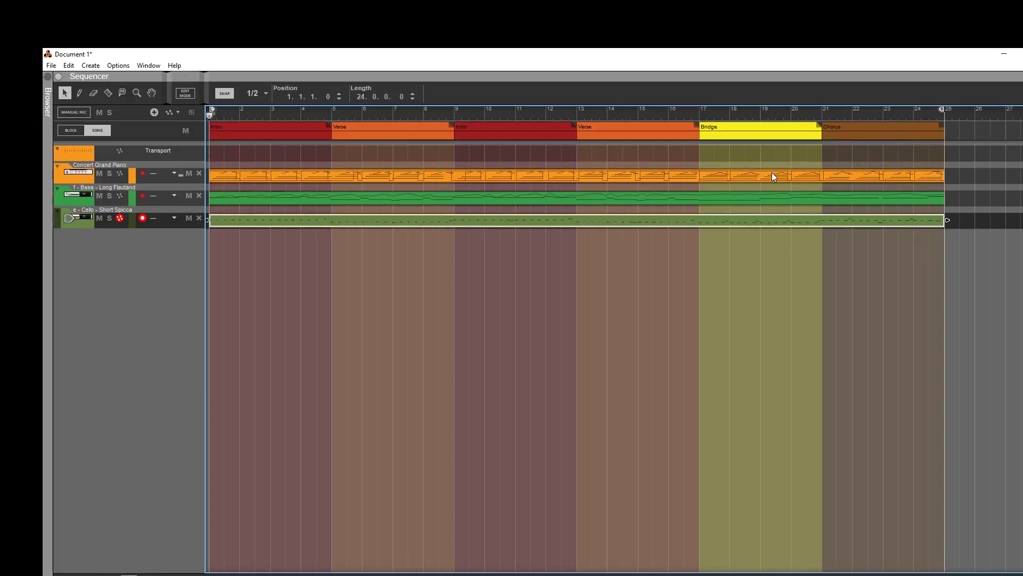
Open the Short Spiccato cello clip's notes and raise the last note to the pitch of the Chorus section's highest notes.
double_click(941, 222)
scroll(931, 226, right, 8)
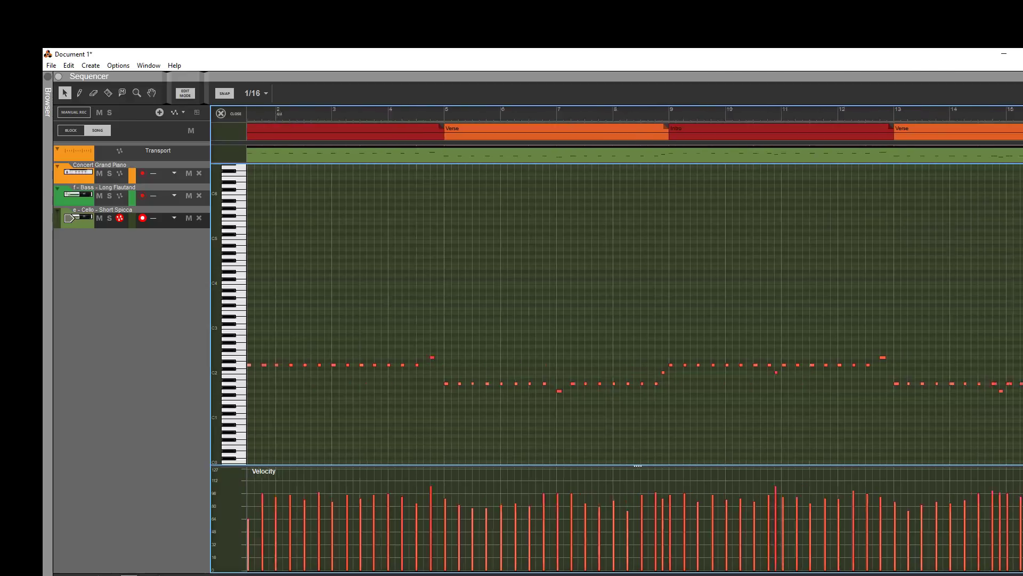
click(732, 376)
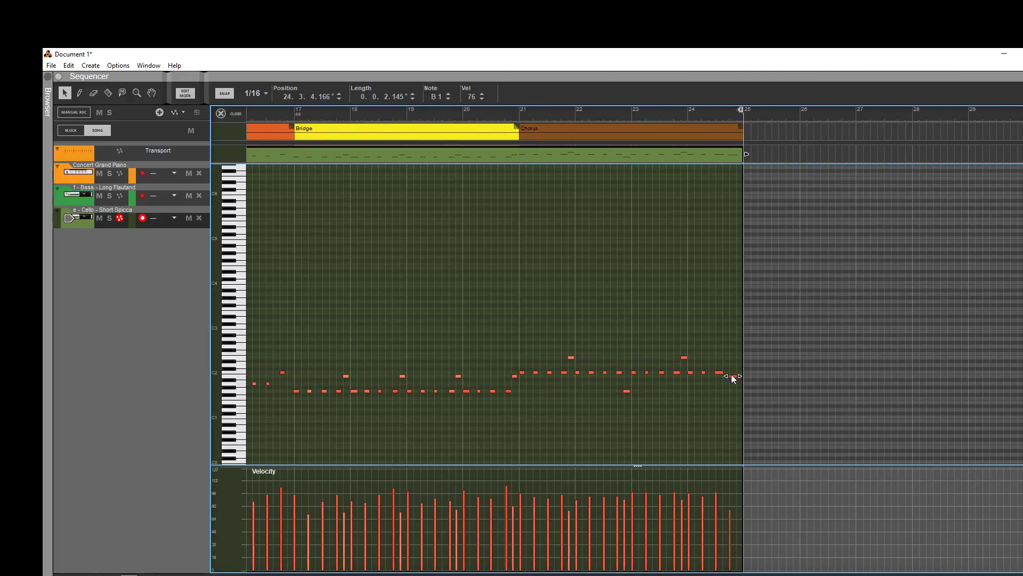
drag(732, 376, 731, 357)
Quantize all notes of the Short Spiccato cello clip to 1/8 at 90%.
key(ctrl+a)
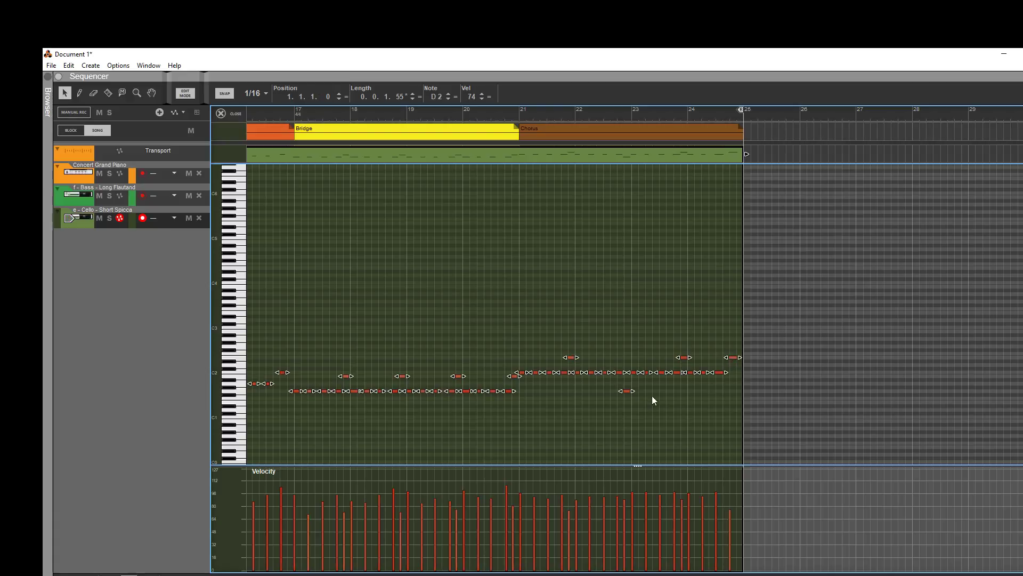
key(F8)
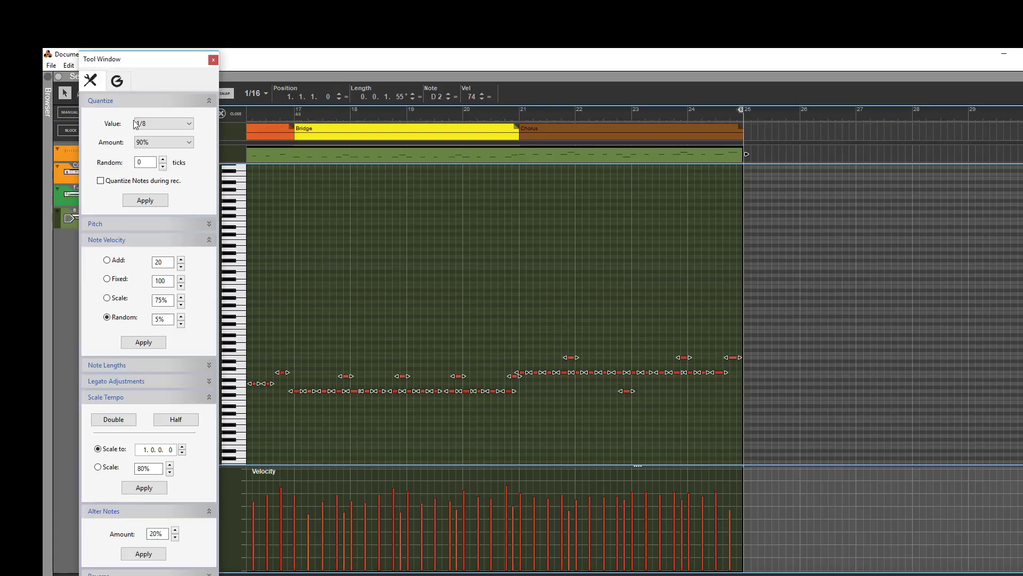
click(145, 199)
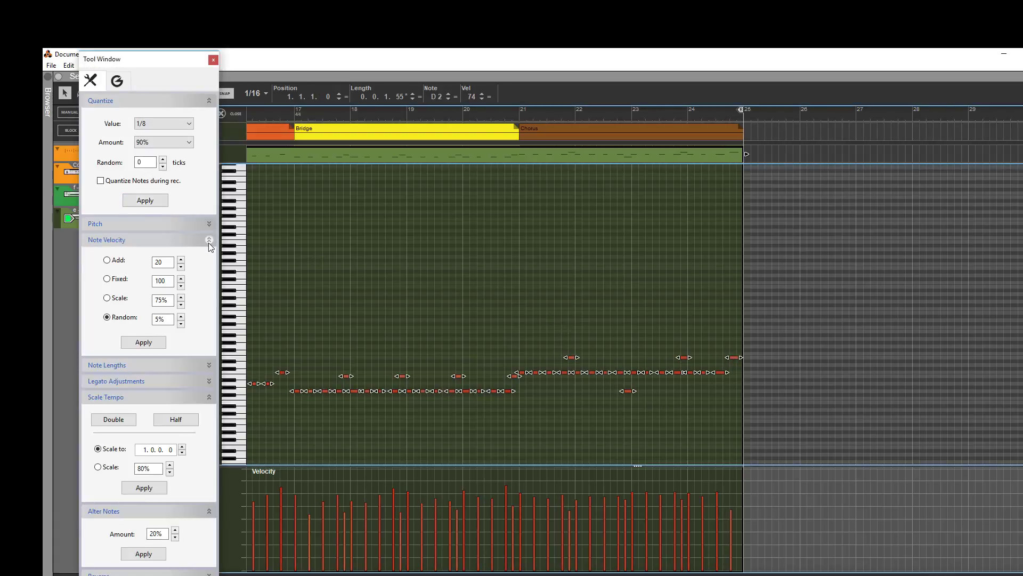
click(214, 59)
click(485, 173)
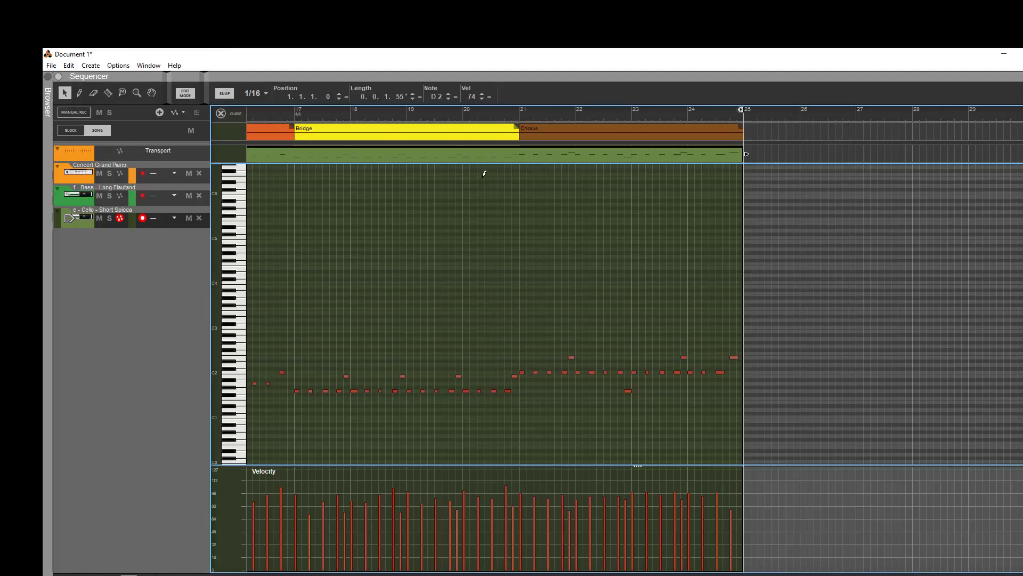
Lower the Short Spiccato cello channel's level slightly in the rack while listening to the mix.
key(F6)
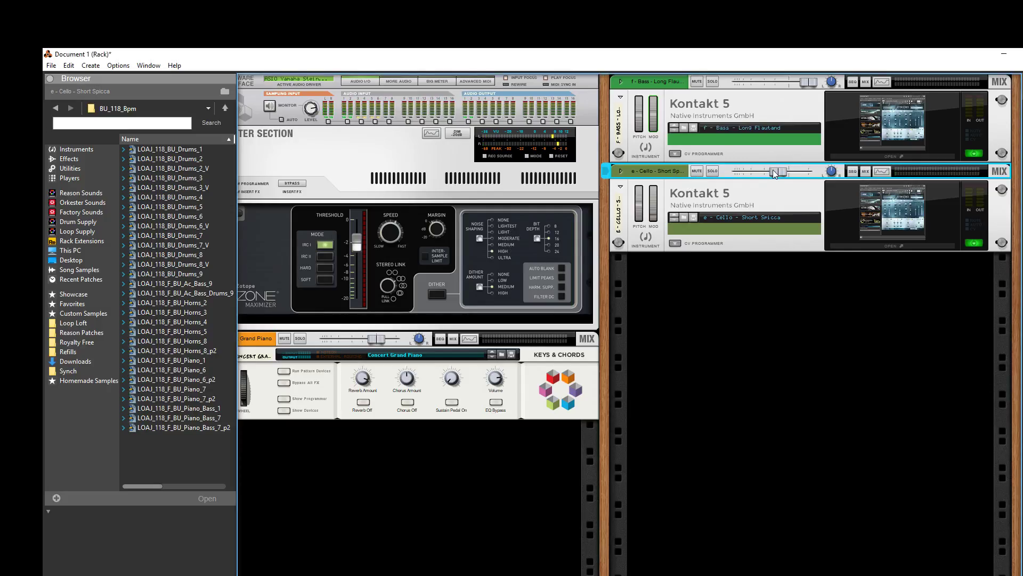
click(723, 109)
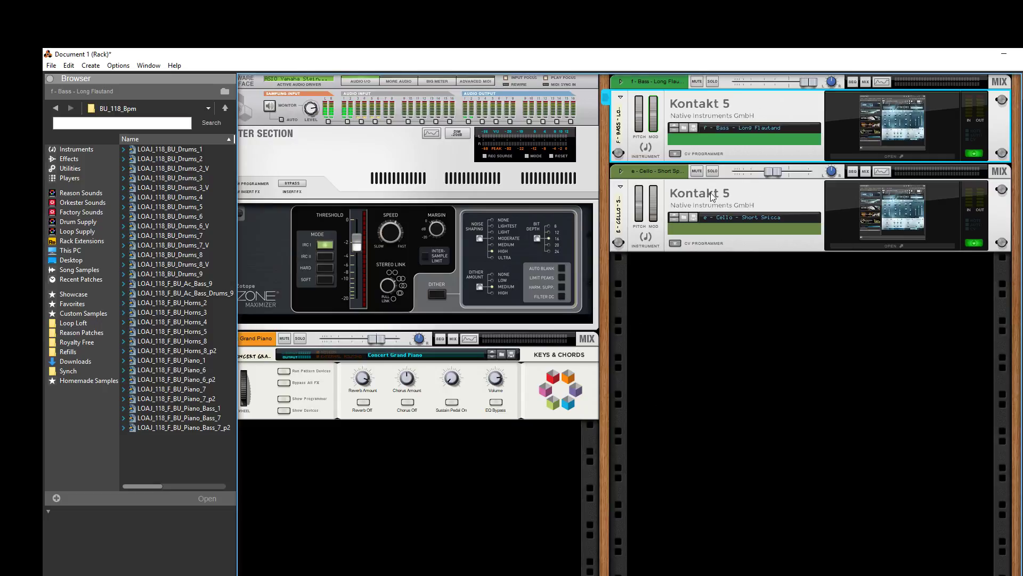
drag(773, 174, 767, 175)
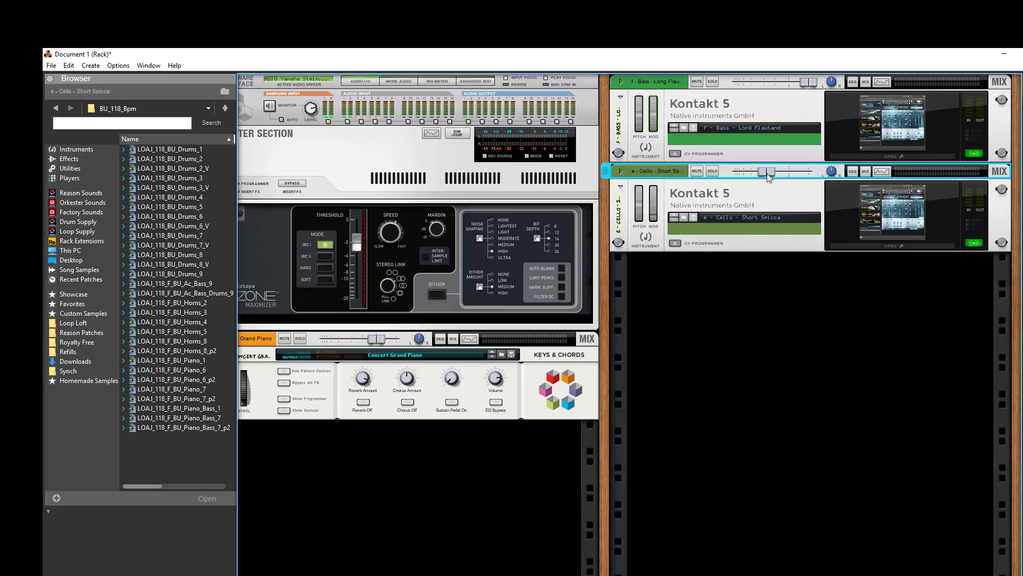
drag(768, 174, 766, 174)
key(space)
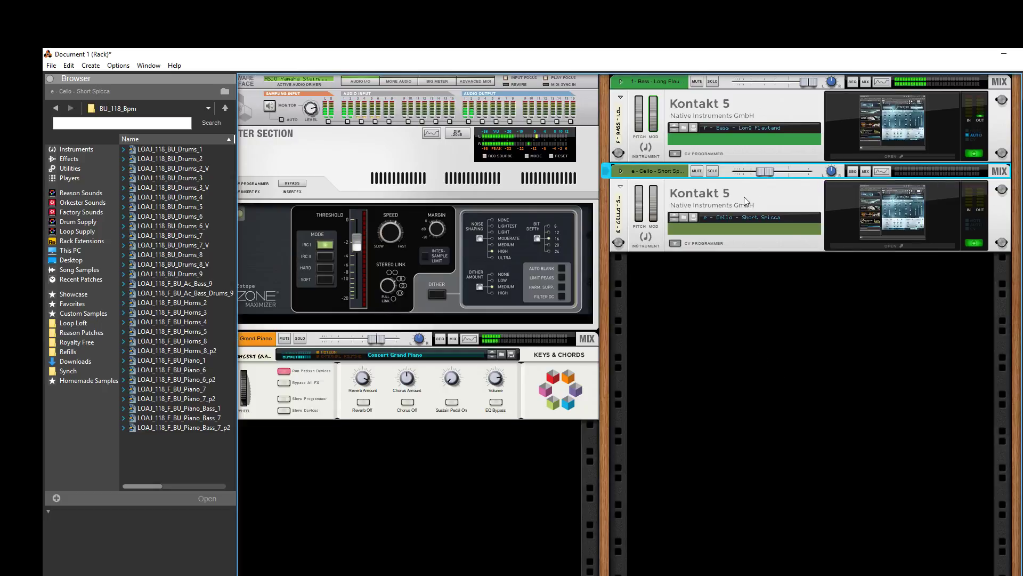
drag(767, 171, 770, 171)
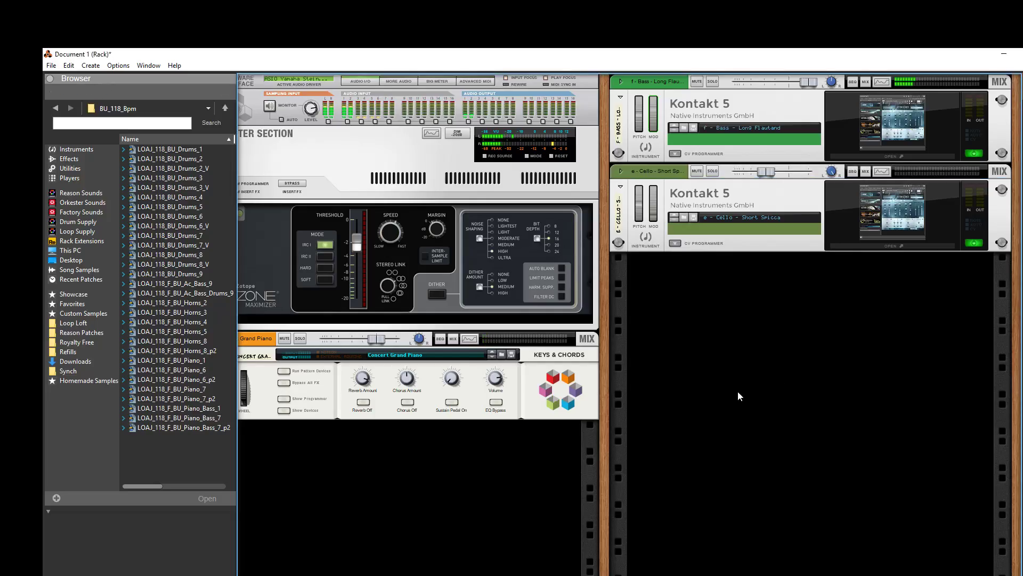
Add another Kontakt instrument and load e - Cello - Long Progressive Vib.nki from Spitfire Solo Strings into it.
right_click(738, 396)
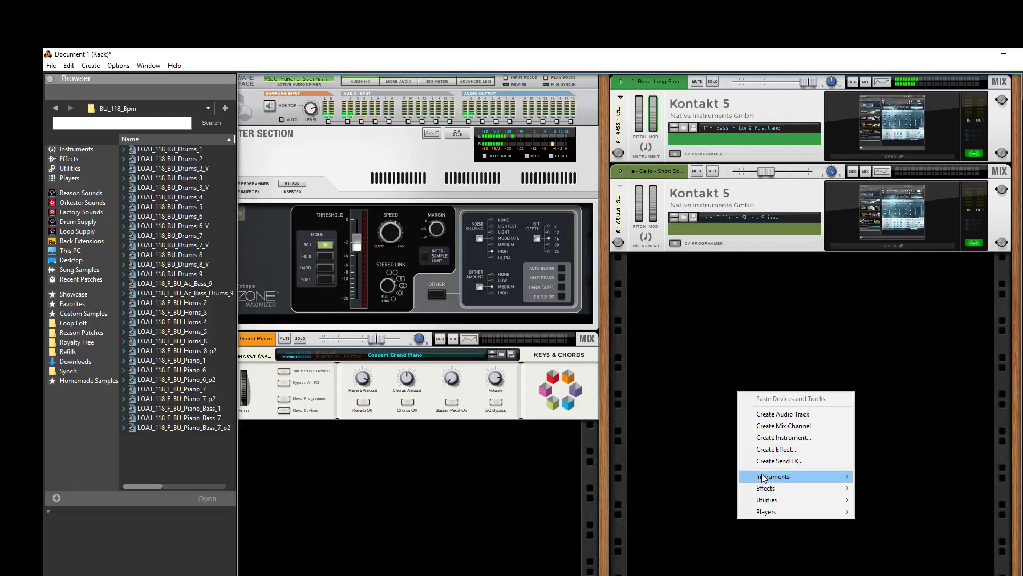
mouse_move(767, 476)
click(886, 286)
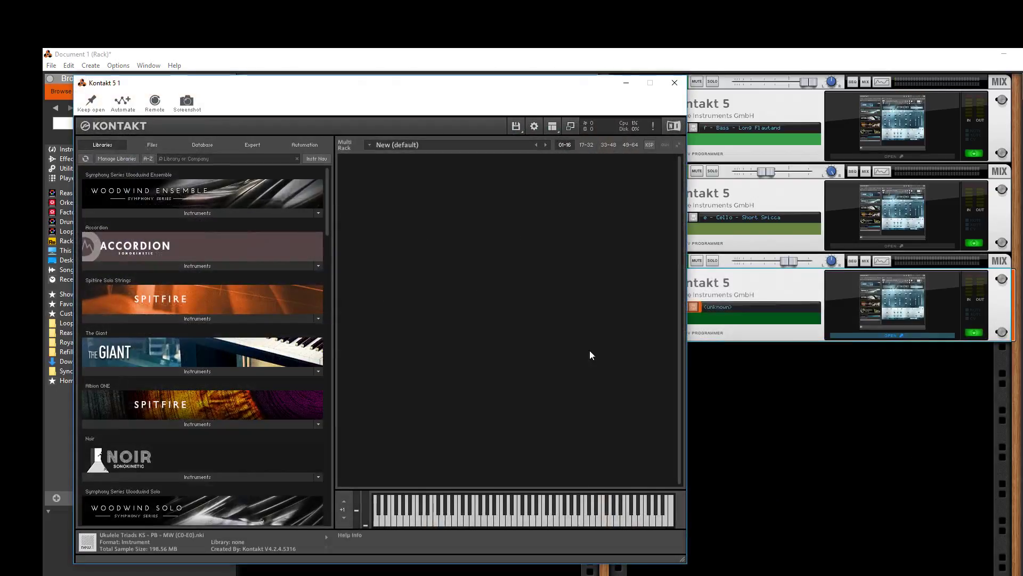
click(174, 265)
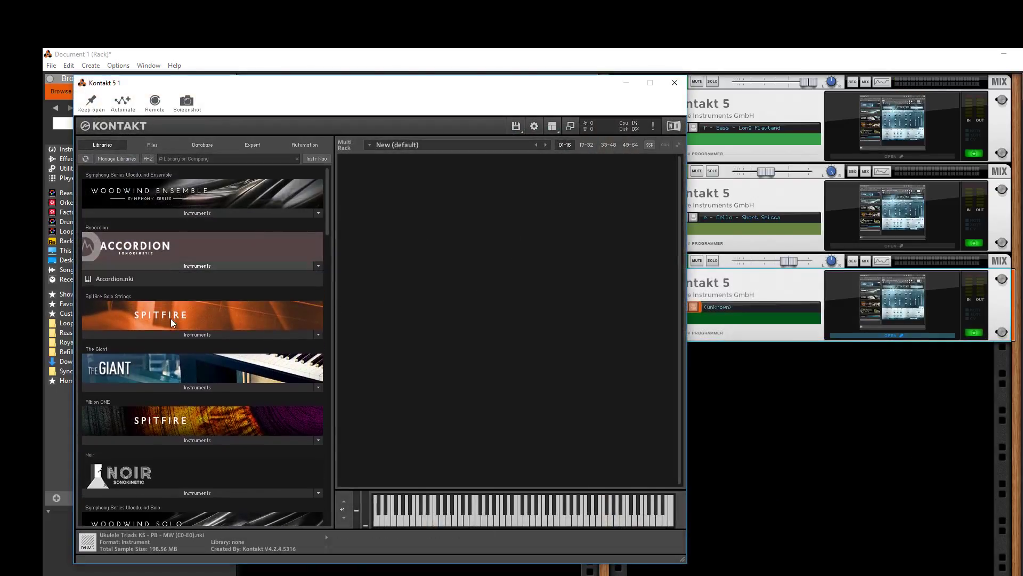
click(171, 334)
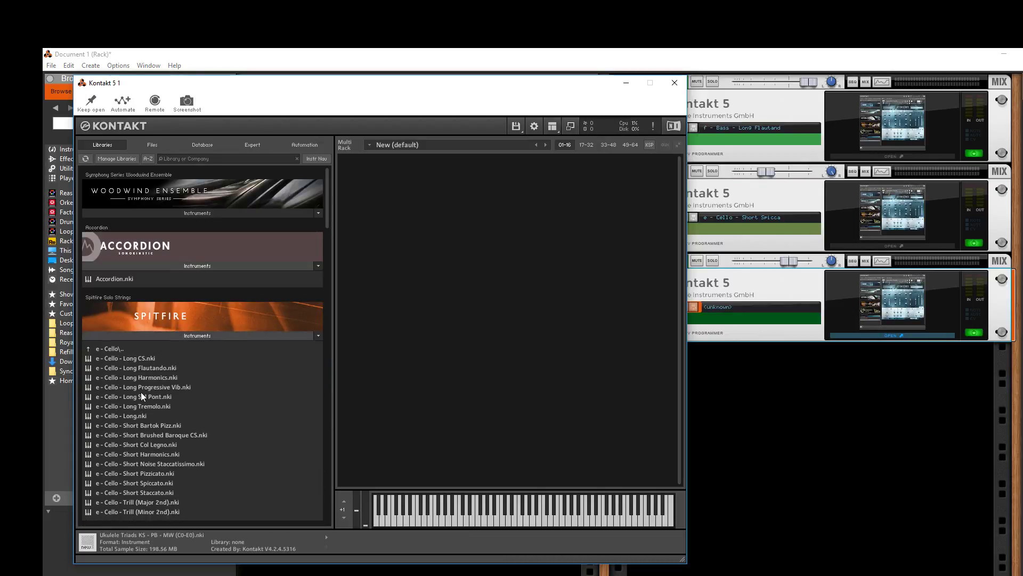
drag(141, 389, 430, 289)
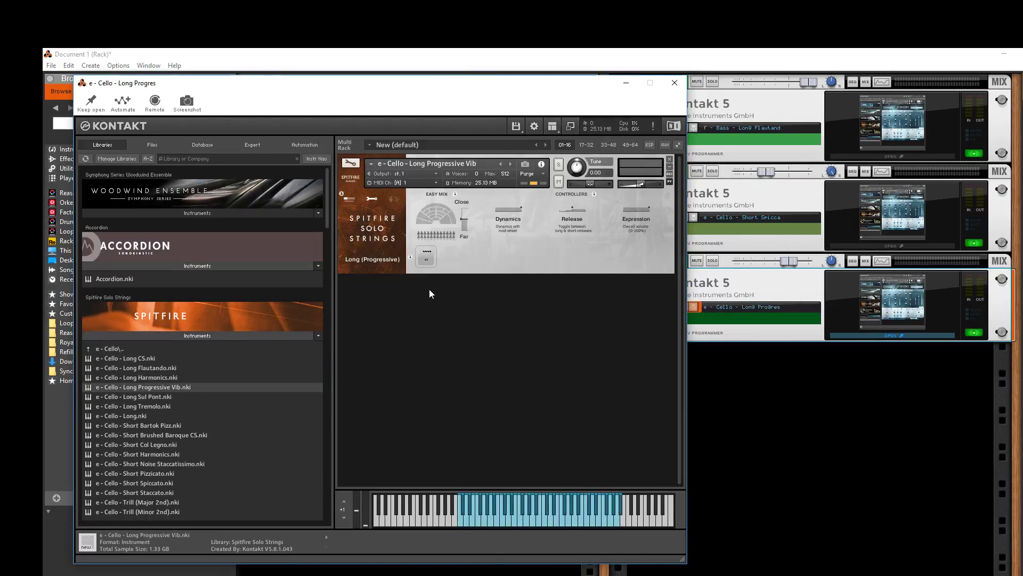
Try copying the bass clip to the cello tracks and transposing the Short Spiccato track's copy up until its first note is D3.
key(F7)
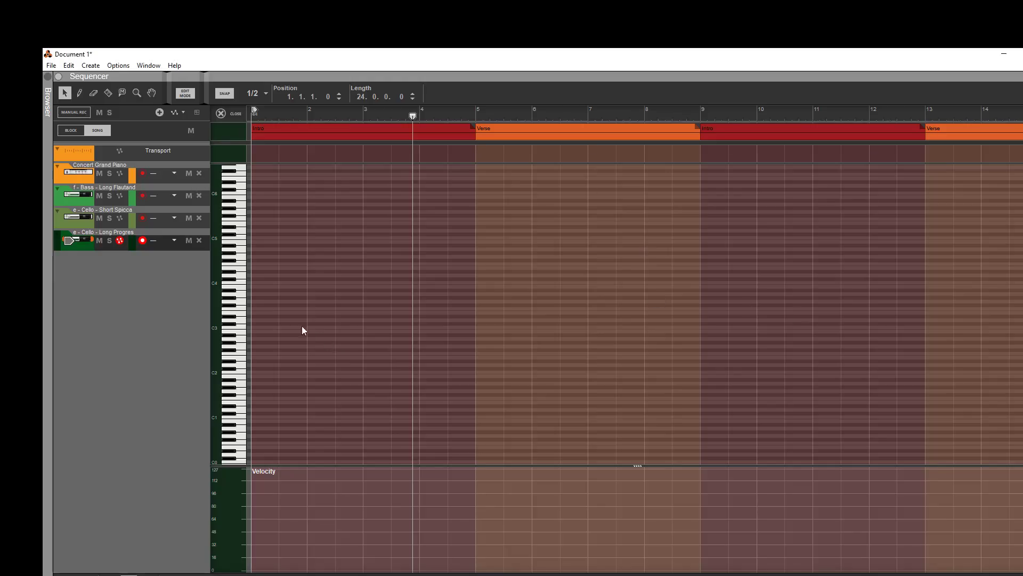
click(221, 113)
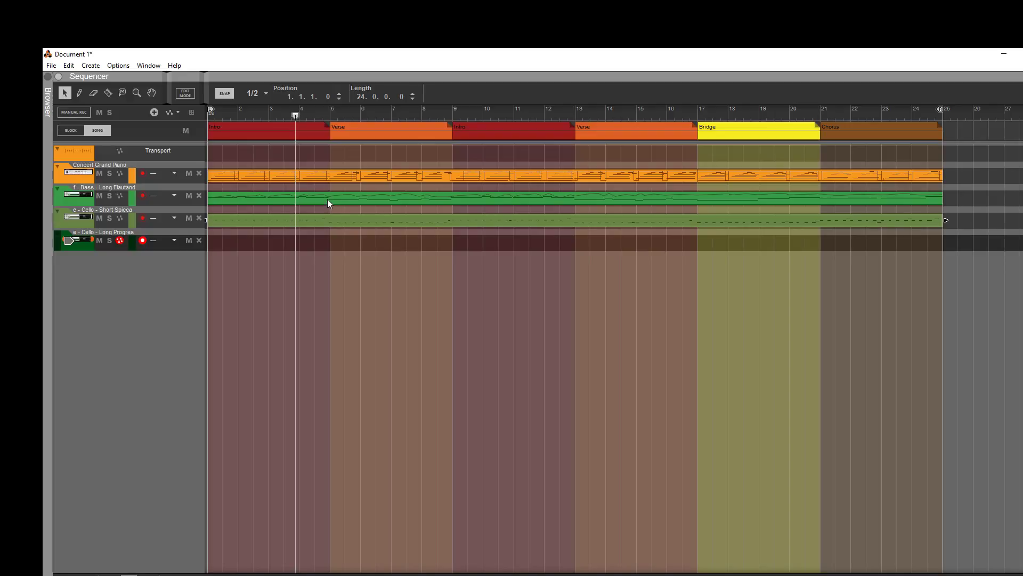
drag(327, 199, 298, 250)
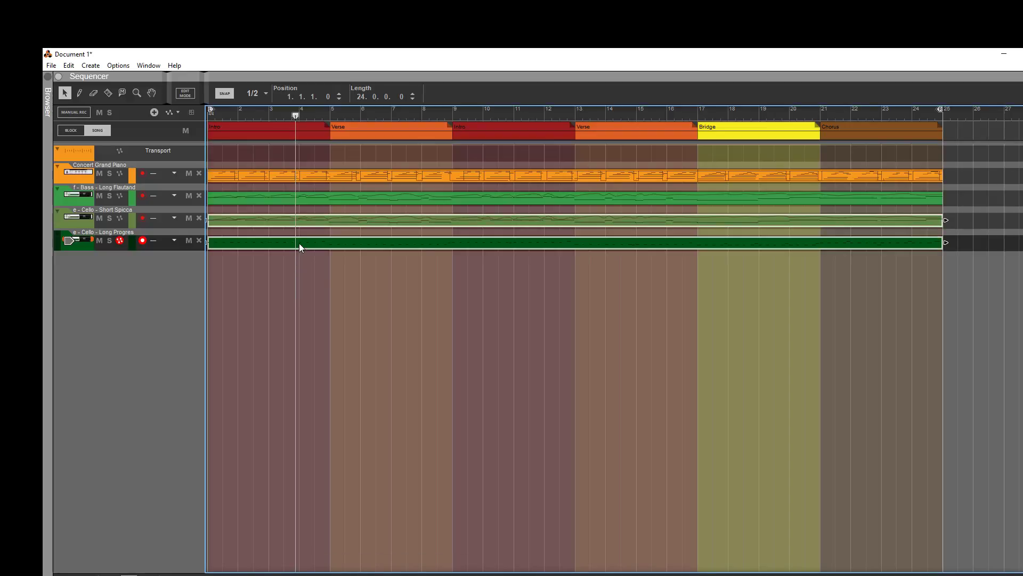
double_click(311, 220)
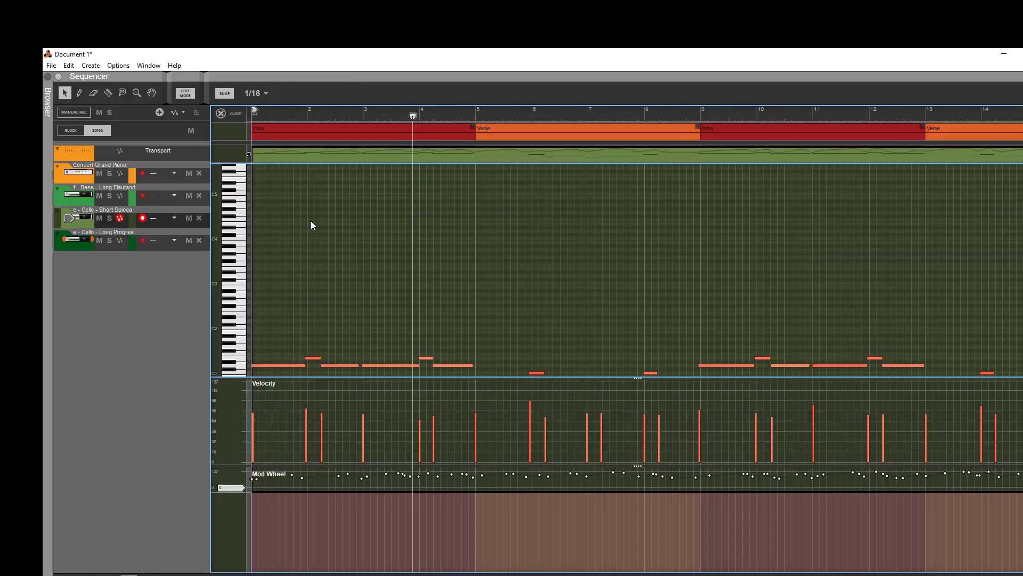
key(ctrl+a)
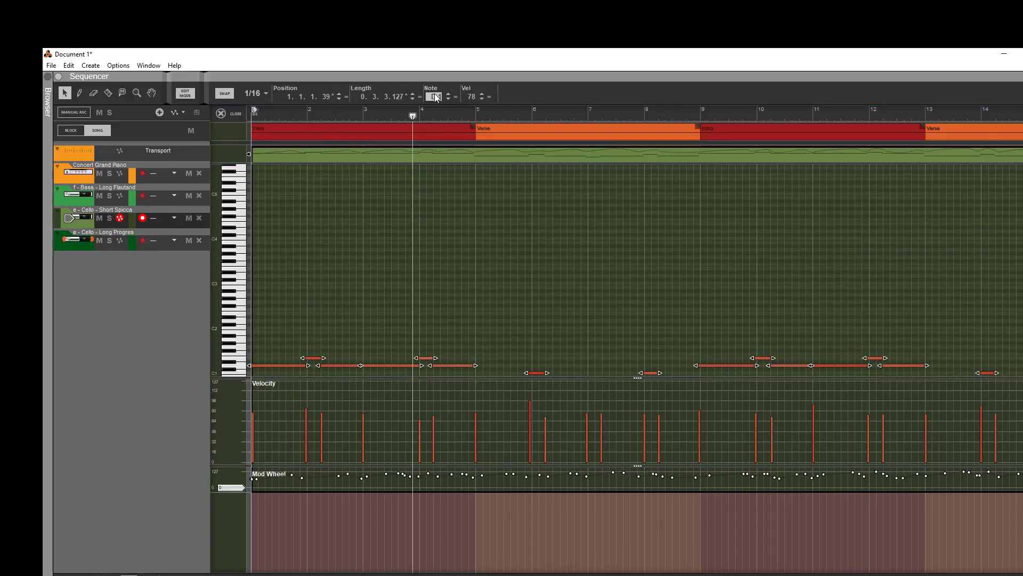
drag(436, 97, 442, 89)
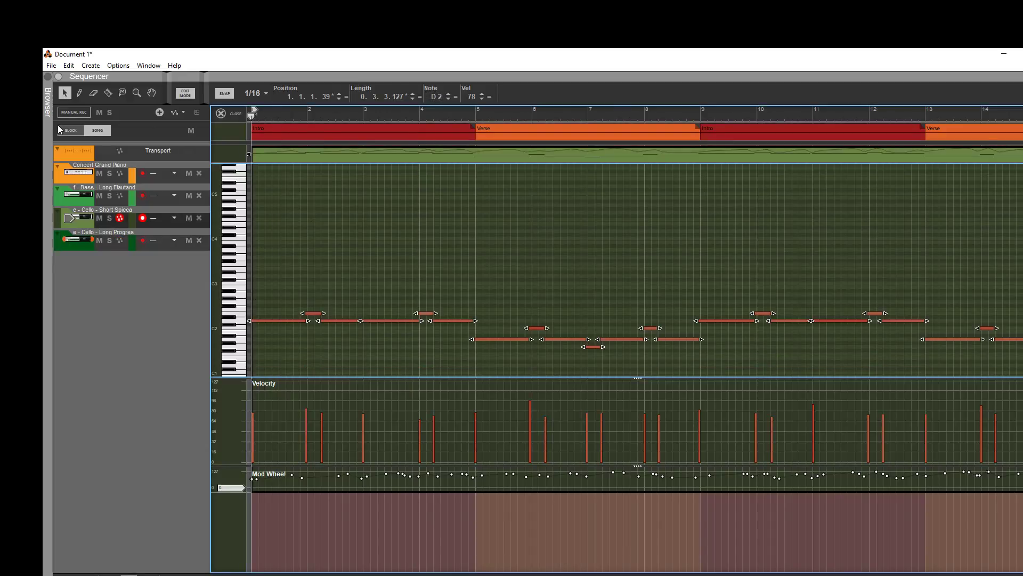
scroll(439, 98, up, 12)
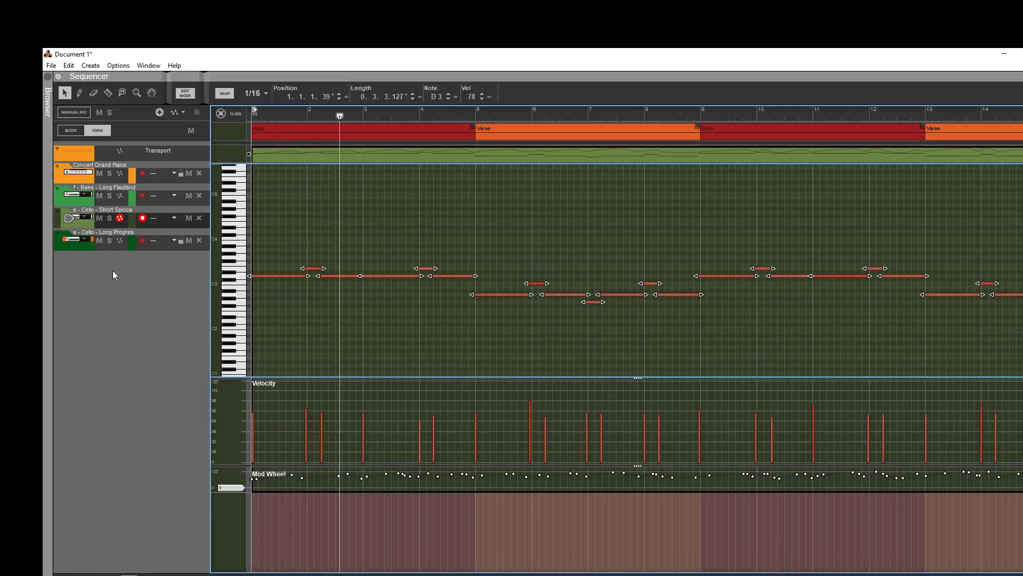
Undo the transposition and the misplaced clip copies on the cello tracks, and return to the arrangement view.
key(Escape)
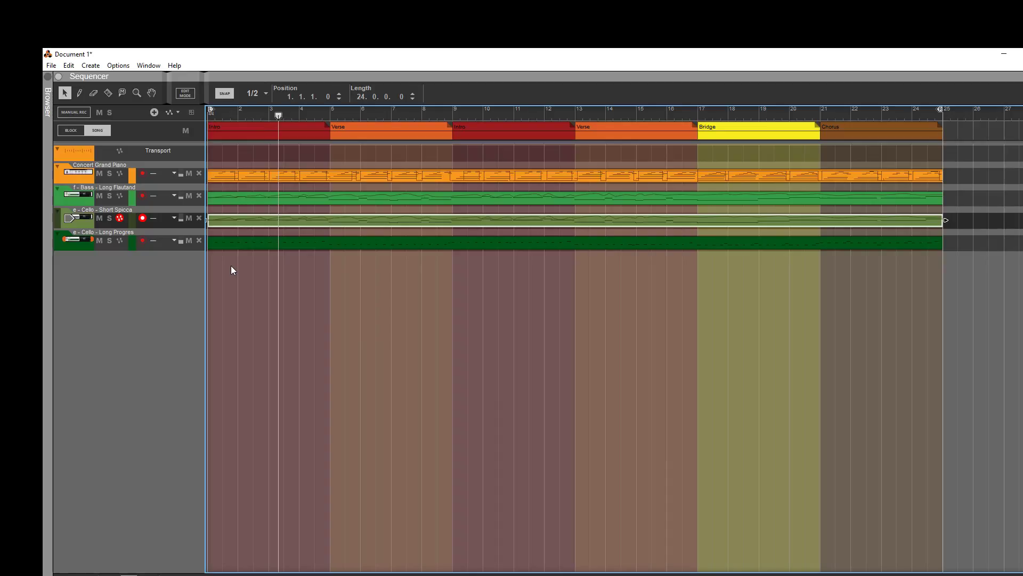
key(ctrl+e)
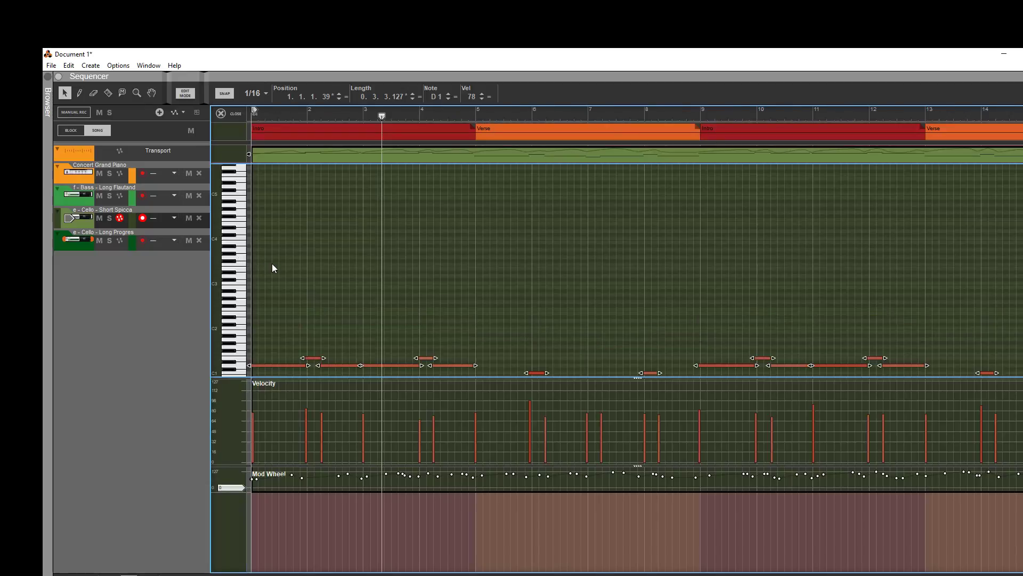
key(Escape)
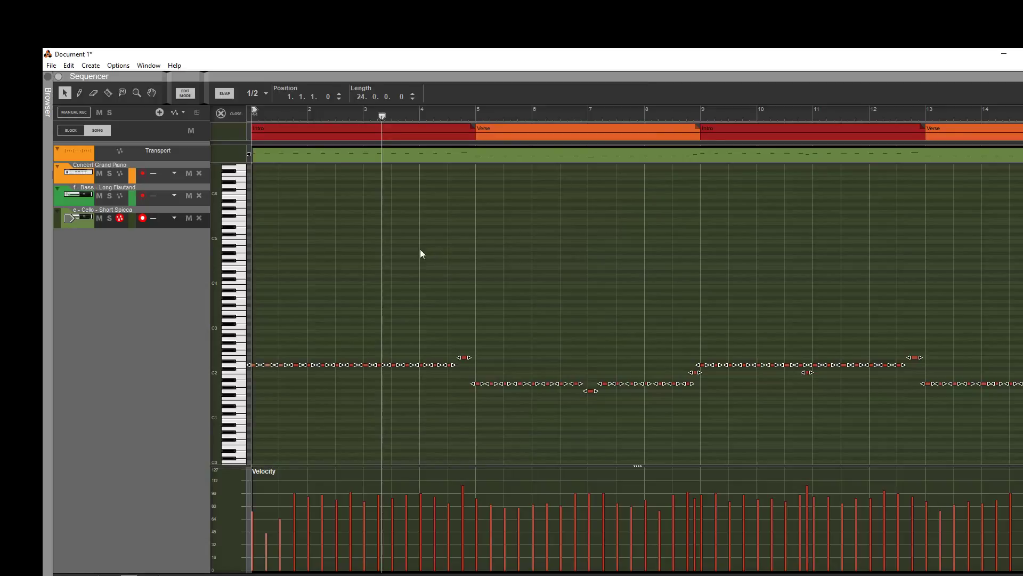
click(221, 113)
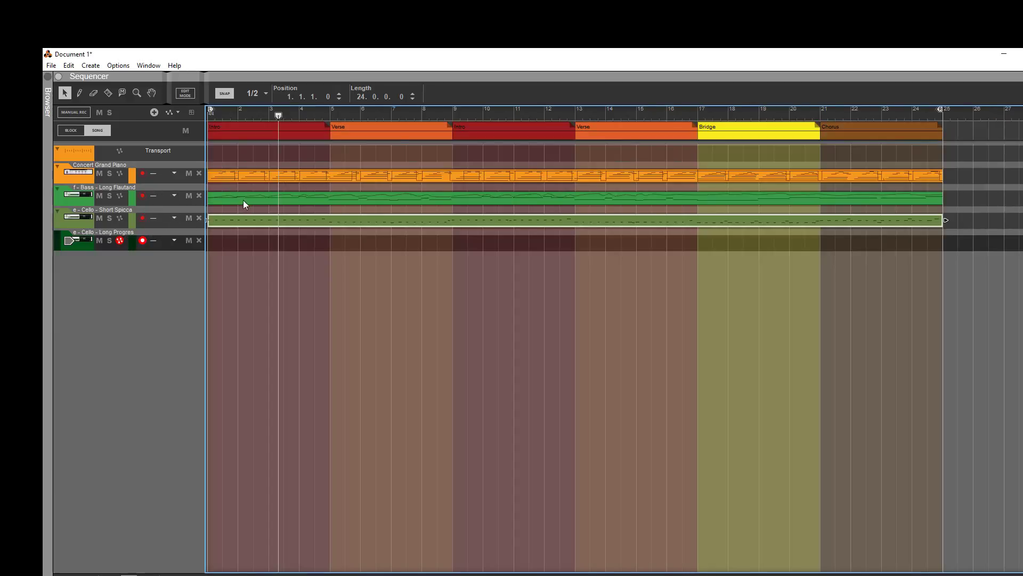
Copy the 24-bar bass clip onto the Long Progressive cello track at bar 1 and open the copy's notes.
click(244, 197)
drag(244, 196, 227, 245)
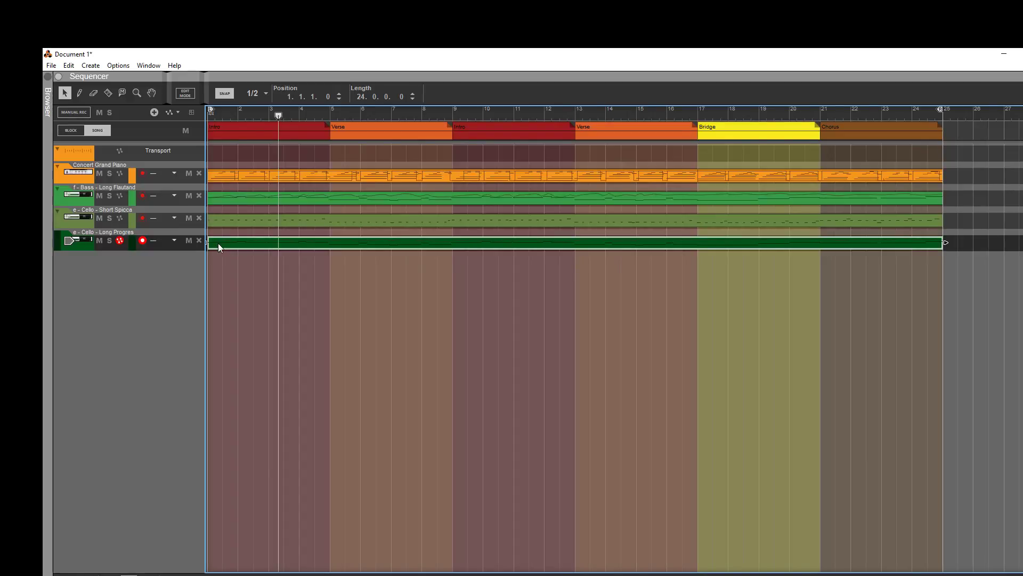
double_click(219, 243)
scroll(290, 232, down, 3)
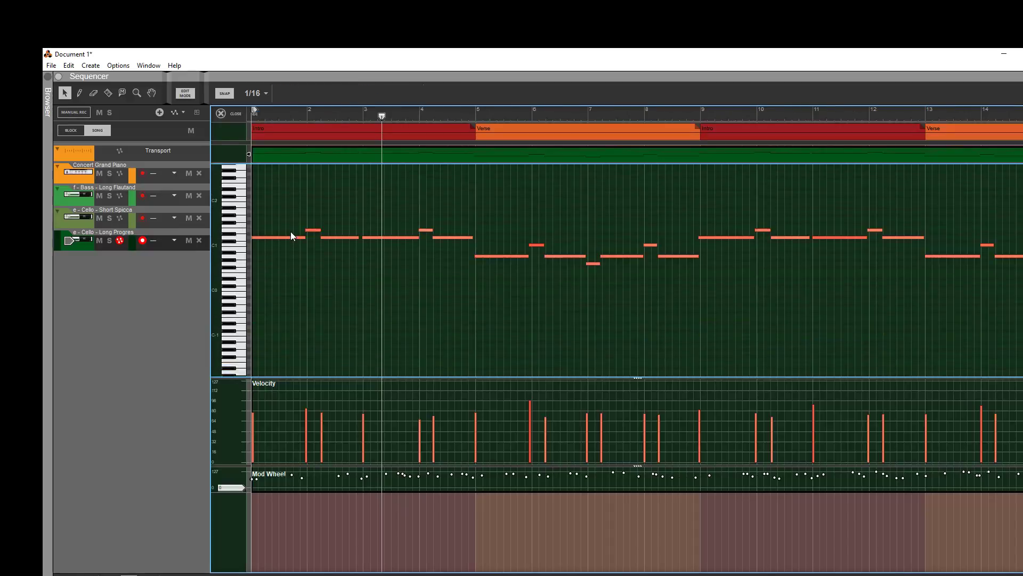
Play from the start and transpose all notes of the Long Progressive cello clip up an octave, with the first note at D2.
click(297, 112)
click(257, 114)
key(space)
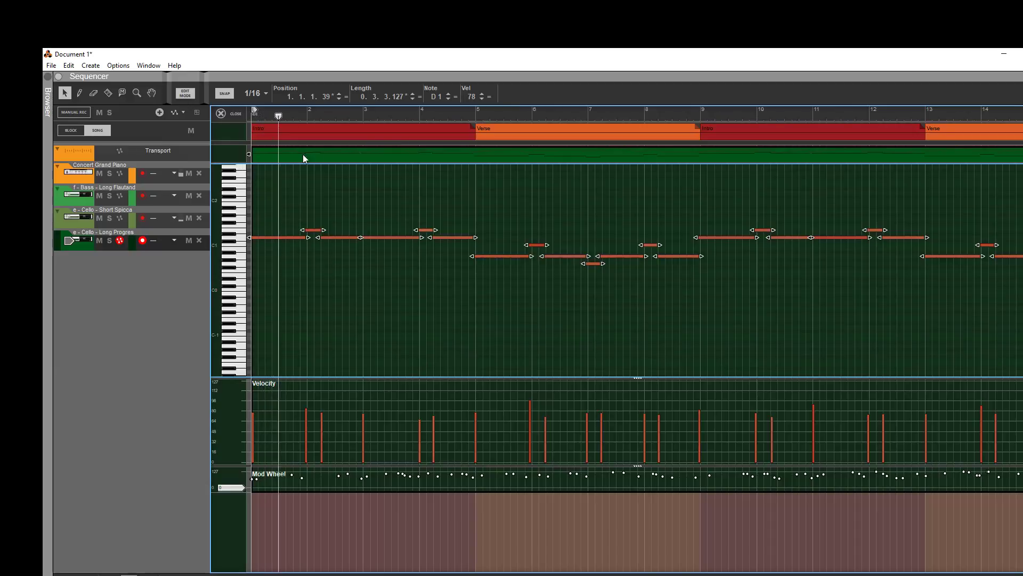
key(ctrl+a)
click(437, 99)
text(d2)
key(Return)
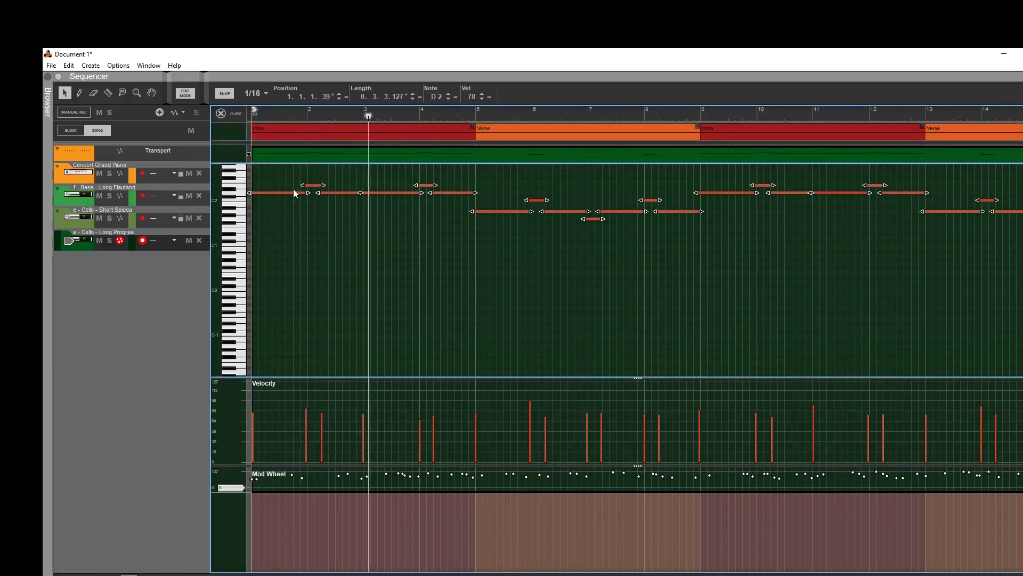
Raise the Long Progressive cello channel's level in the rack, and trim it back slightly while the song plays.
key(F6)
drag(789, 269, 808, 264)
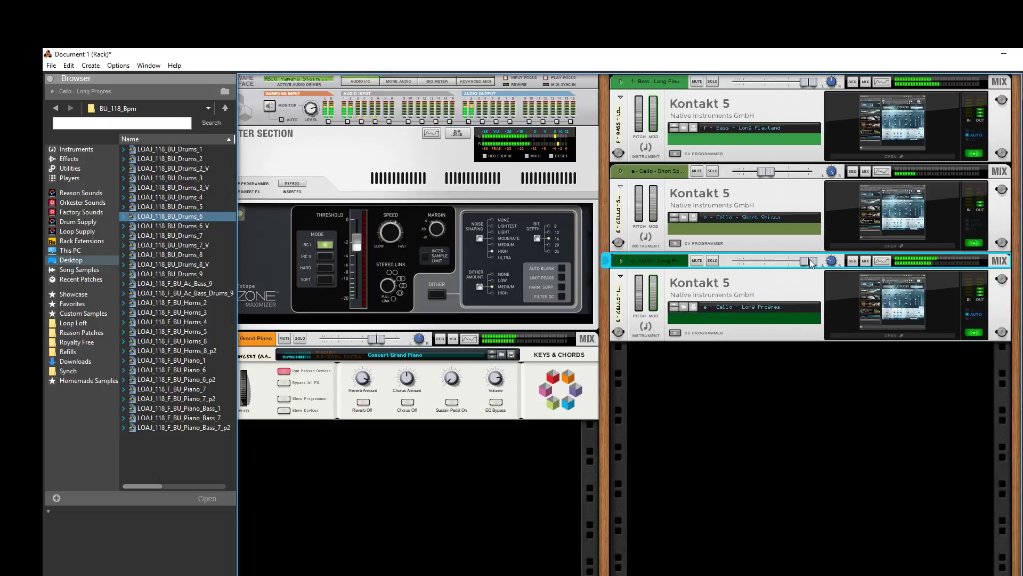
drag(810, 259, 805, 259)
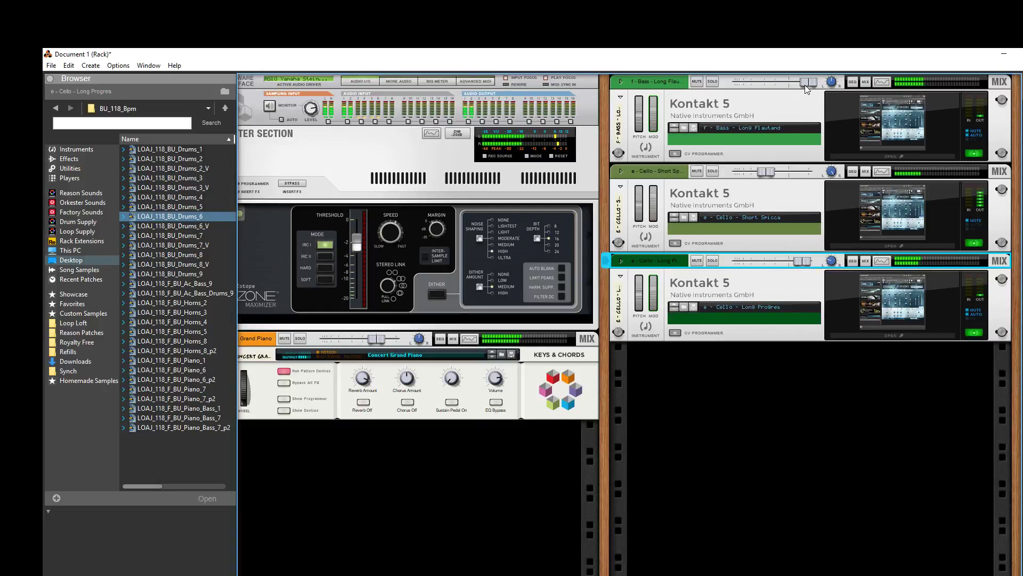
Lower the bass channel's level slightly and reduce the Concert Grand Piano channel's level to about -2.97 dB.
drag(805, 85, 801, 85)
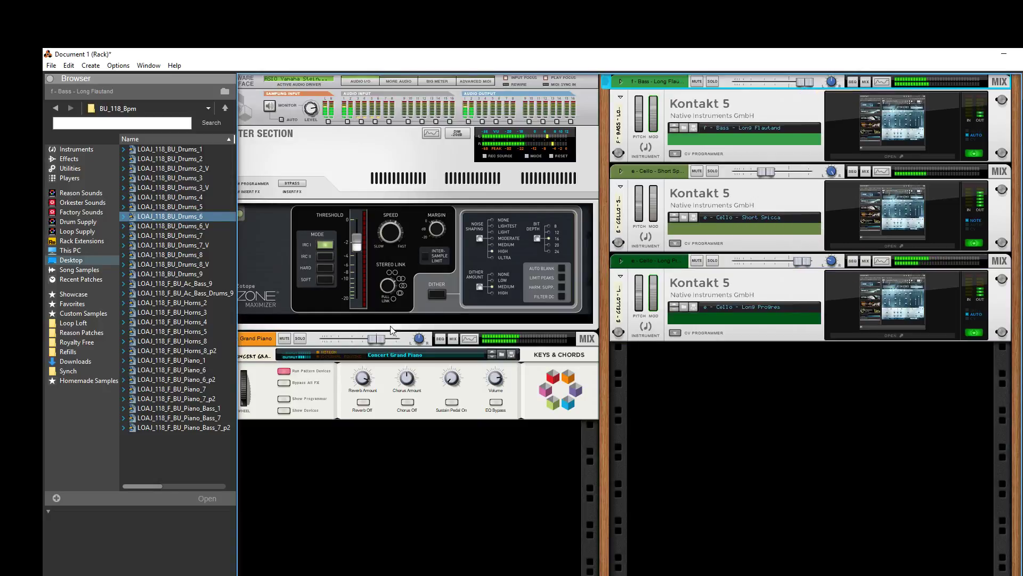
click(838, 174)
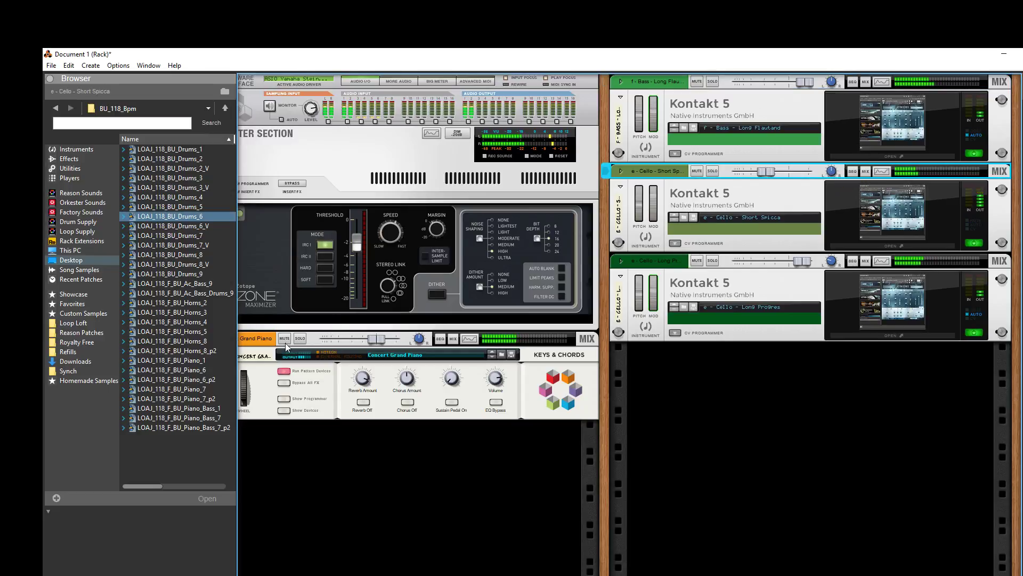
click(373, 339)
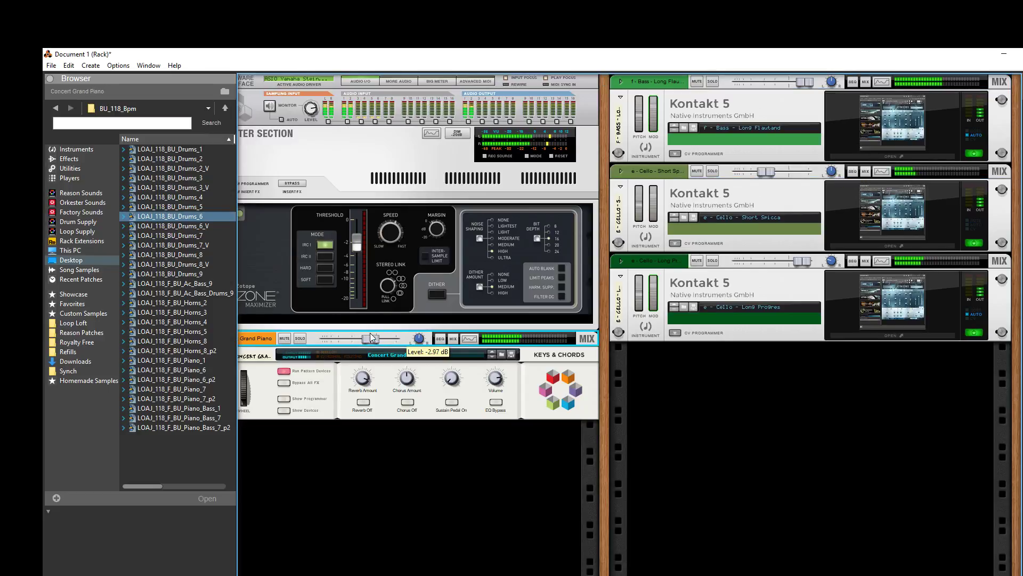